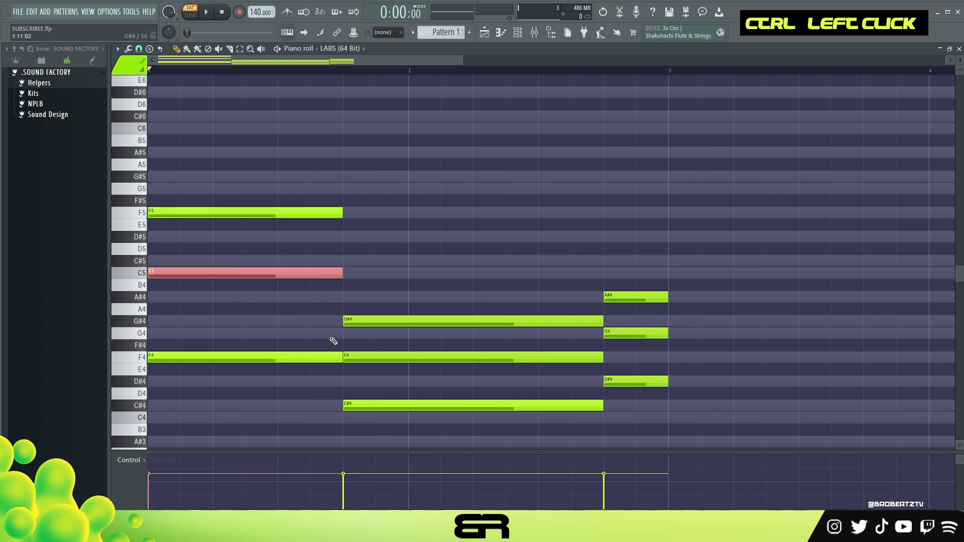
Trim the middle note of each of the three chords to start half a beat later, using 1/2 beat snap
ctrl+shift+click(628, 334)
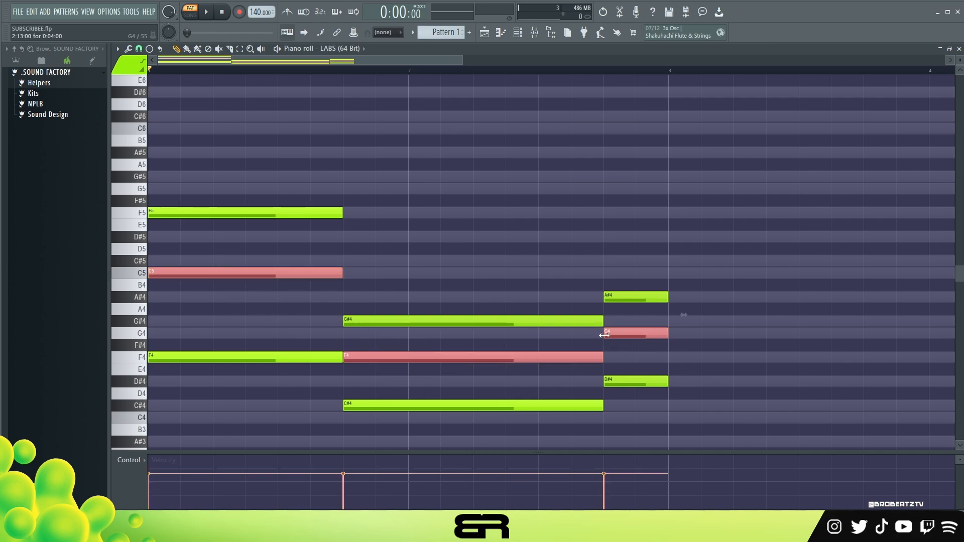
drag(609, 335, 636, 335)
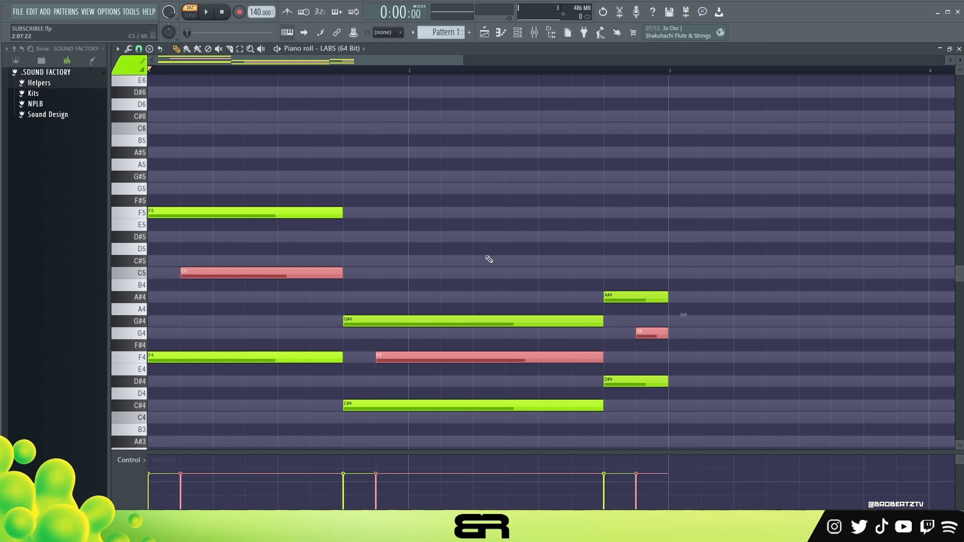
click(139, 49)
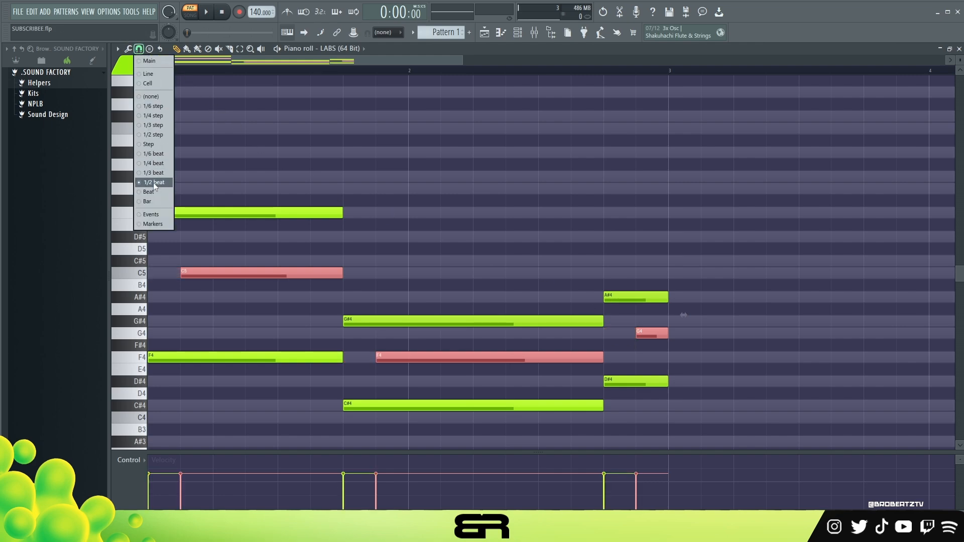
right_click(382, 265)
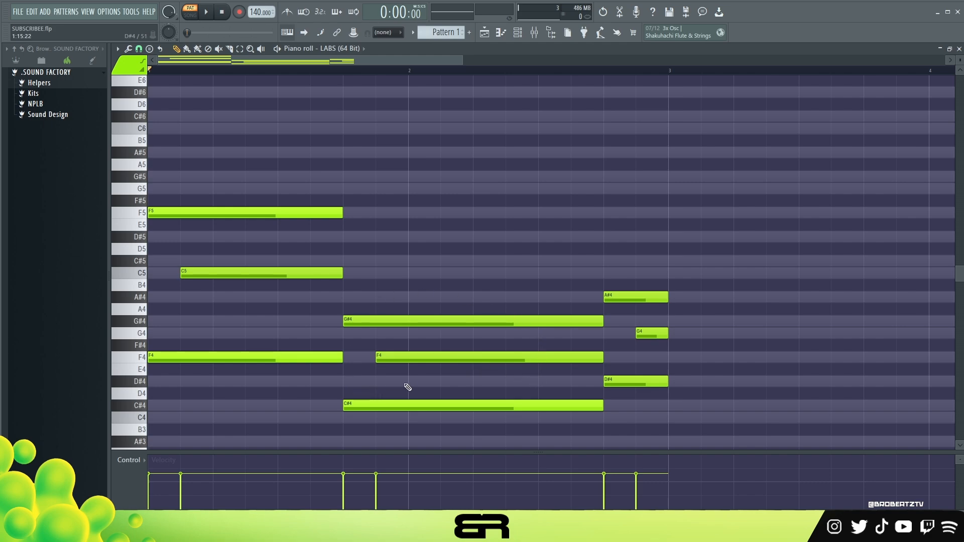
Duplicate the C5 note half a beat later and raise the copy one octave to C6
ctrl+click(220, 285)
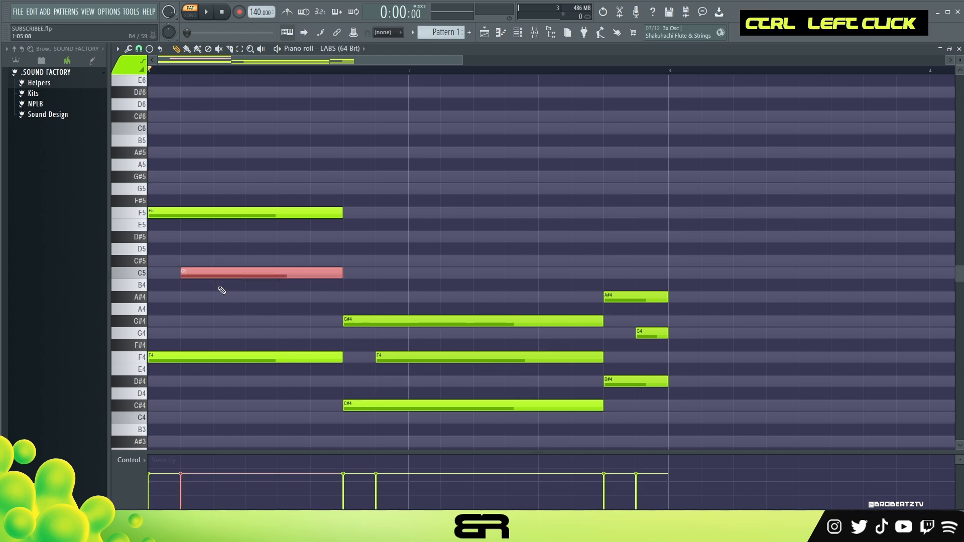
key(ctrl+Up)
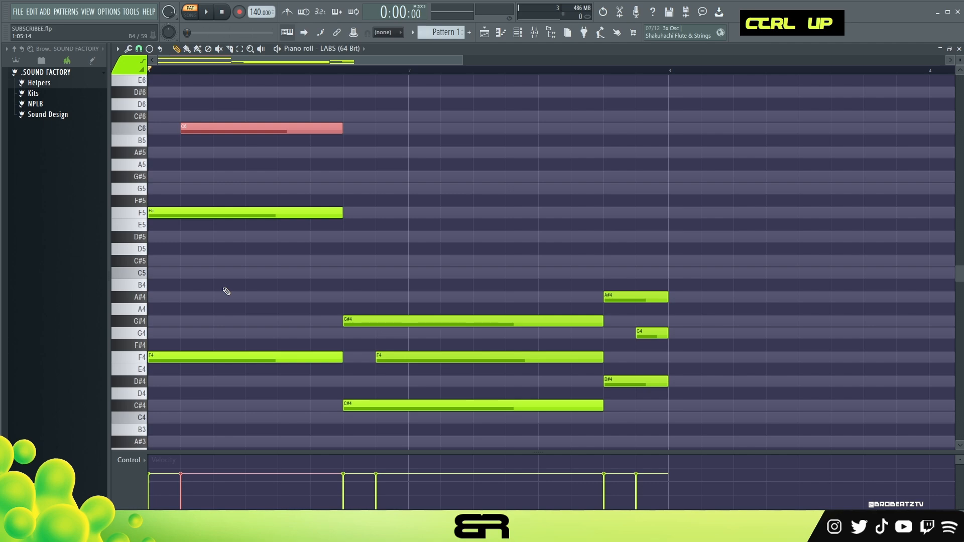
key(ctrl+Down)
shift+drag(209, 277, 236, 278)
key(ctrl+Up)
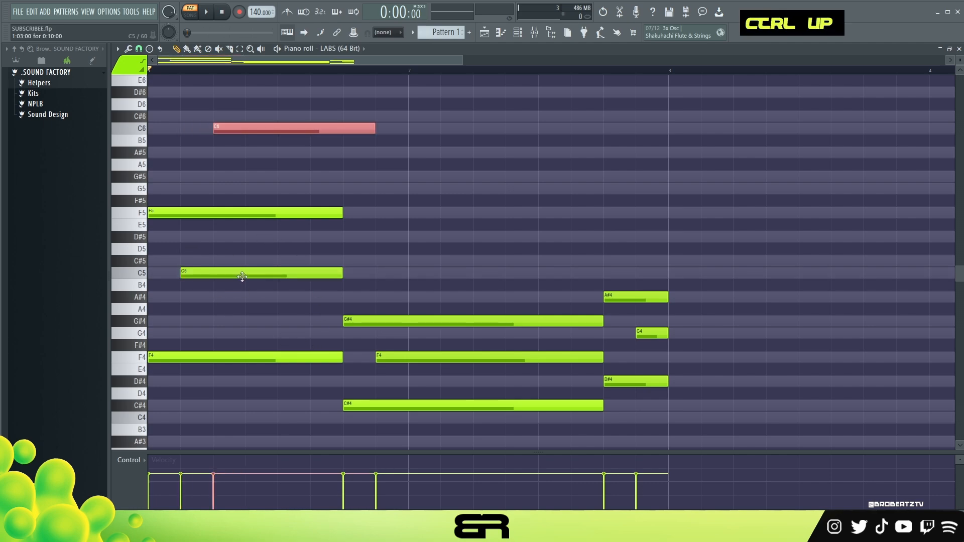
Try the C6 copy half a beat earlier, return it half a beat later, and audition both timings
key(shift+Left)
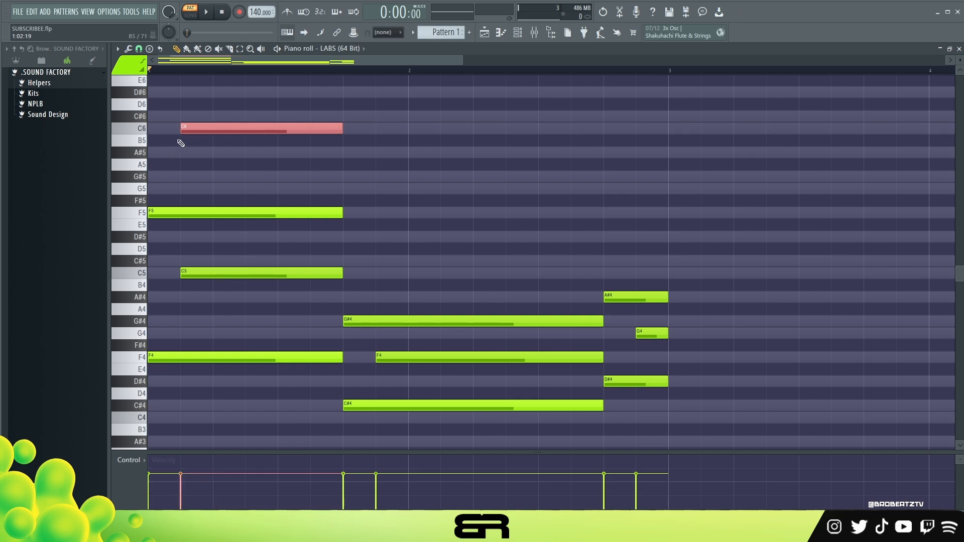
key(space)
key(space)
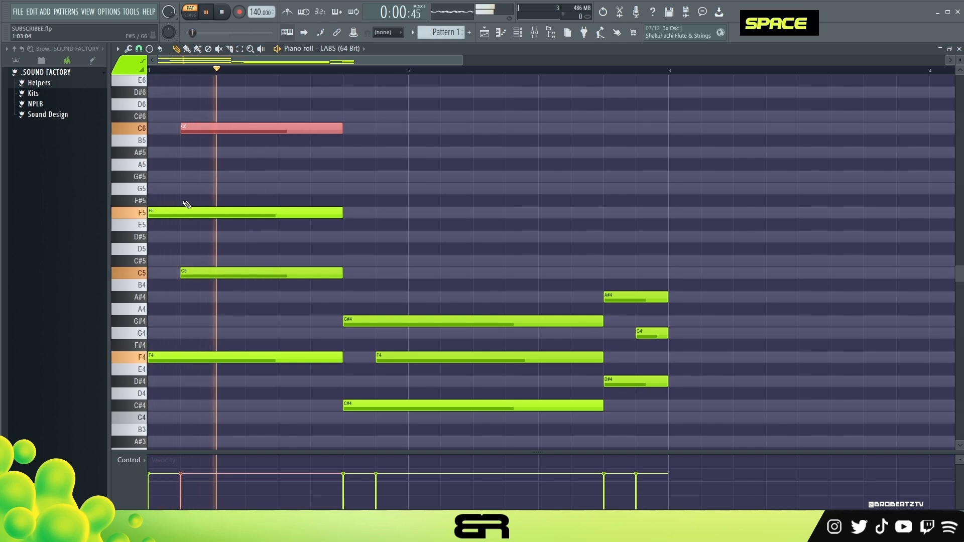
key(shift+Right)
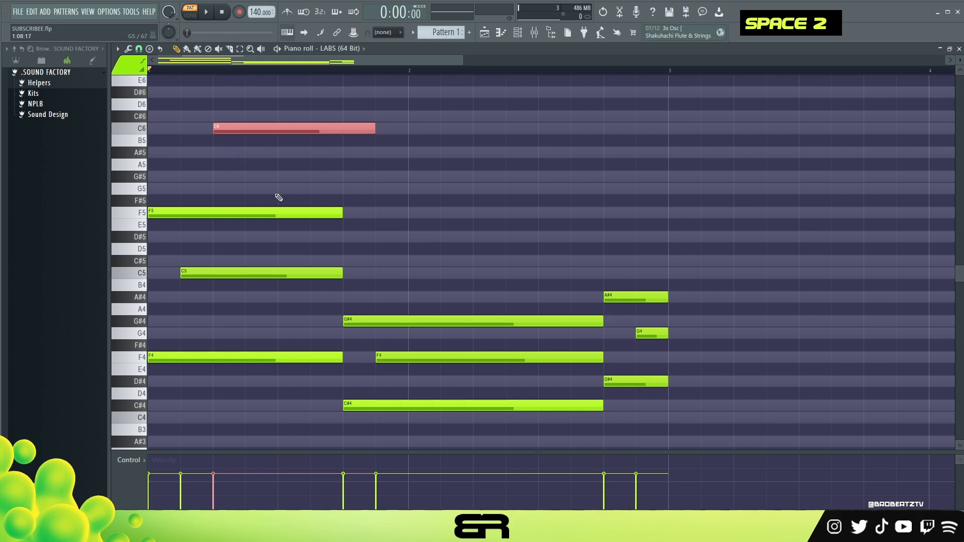
key(space)
key(space)
right_click(402, 240)
Raise the delayed F4 note of the second chord and G4 note of the third chord by one octave
ctrl+click(427, 357)
ctrl+shift+click(652, 333)
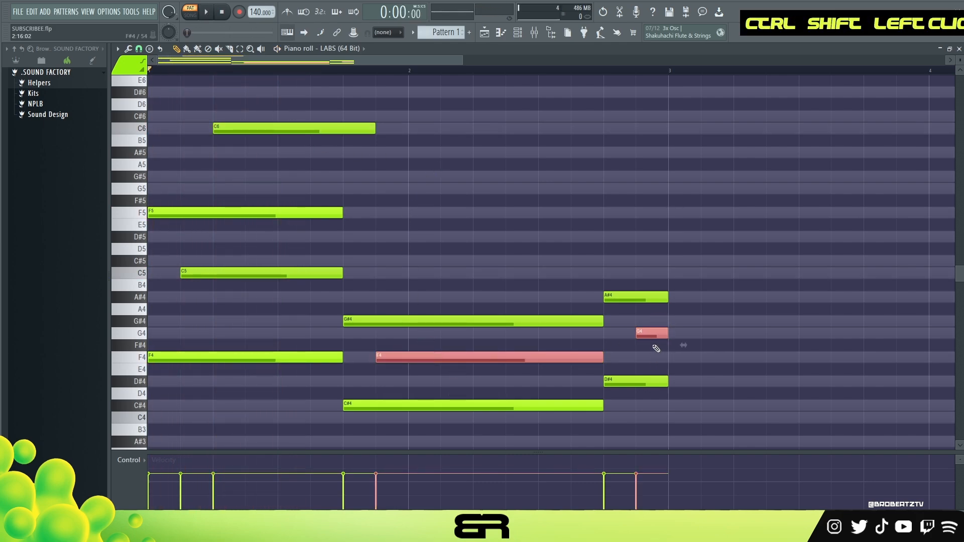
key(ctrl+Up)
right_click(458, 377)
drag(381, 329, 495, 388)
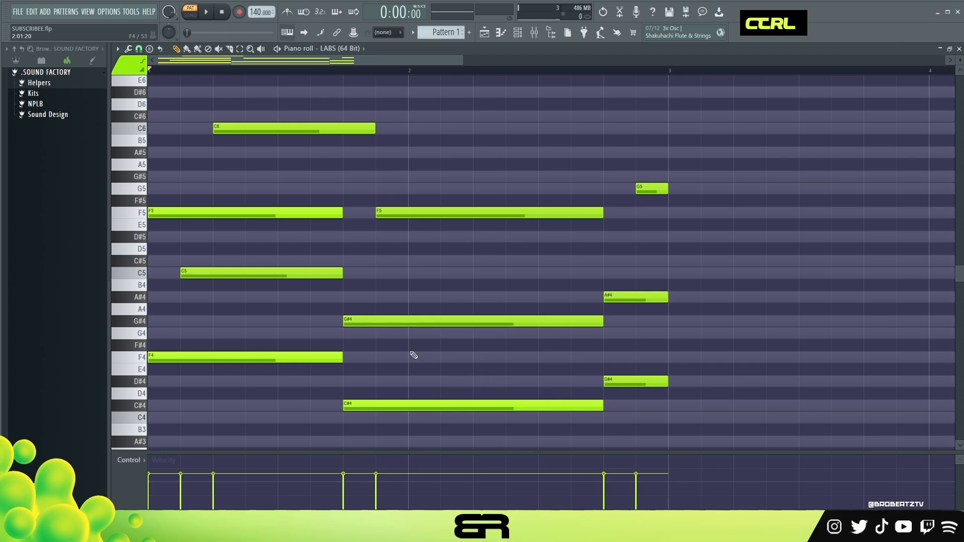
alt+right_click(400, 327)
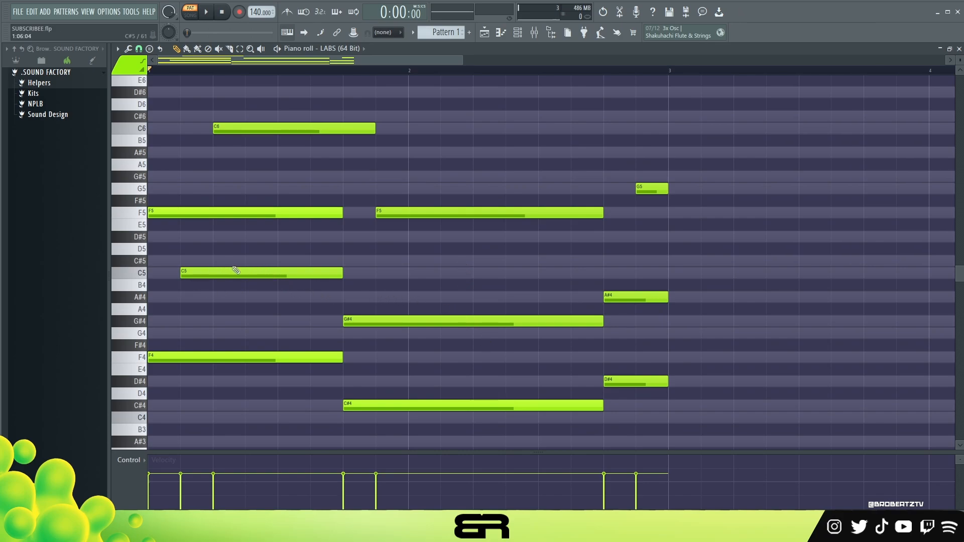
Assign the cyan note color to the C6 note and the raised F5 and G5 notes, and play the pattern
scroll(232, 269, up, 2)
drag(251, 148, 251, 179)
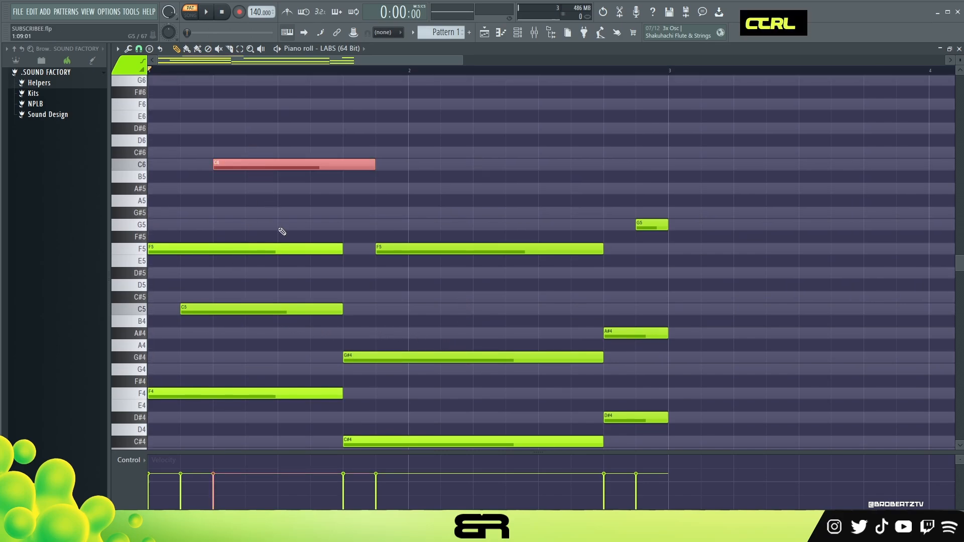
scroll(283, 231, down, 3)
ctrl+shift+click(429, 211)
ctrl+shift+click(647, 189)
click(135, 67)
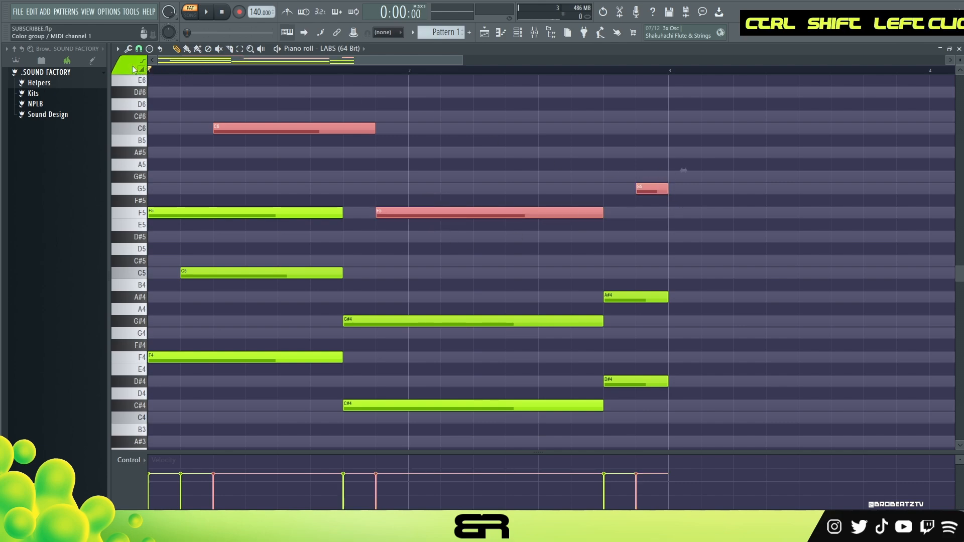
click(143, 126)
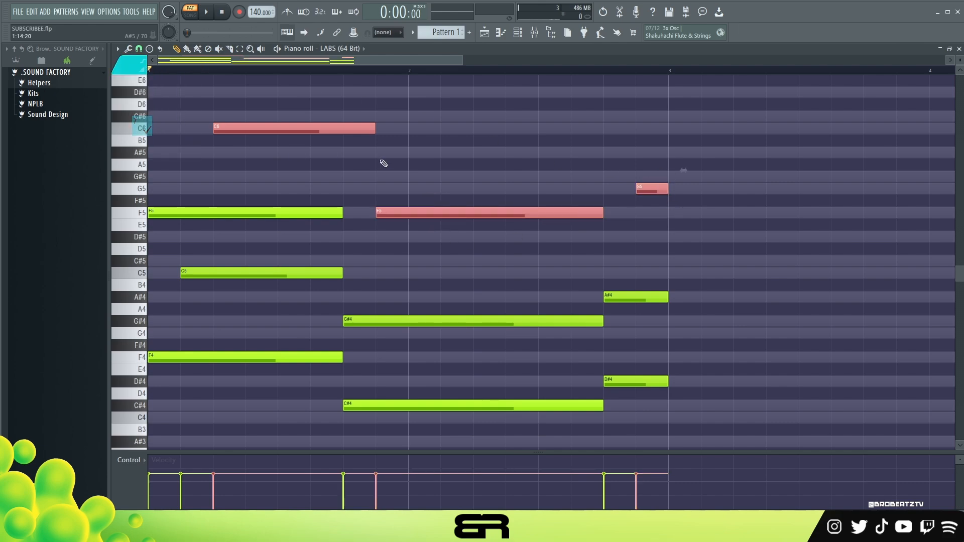
key(ctrl+u)
key(ctrl+z)
key(alt+c)
right_click(453, 178)
key(space)
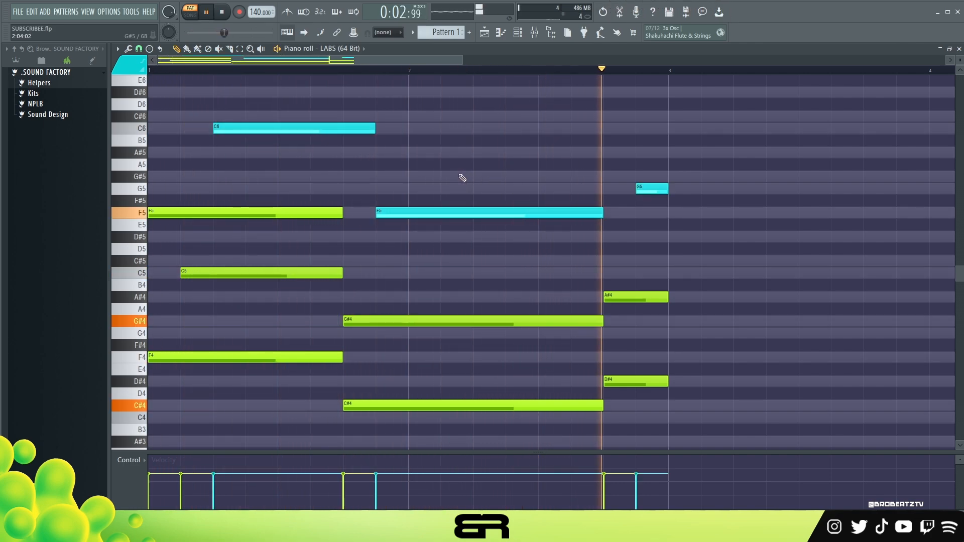
key(space)
Copy the cyan C6 note to D#6, starting one and a half beats later, and play the pattern
right_click(419, 183)
scroll(349, 181, up, 3)
ctrl+click(263, 167)
mouse_move(262, 166)
mouse_down()
mouse_move(297, 171)
mouse_move(252, 162)
mouse_move(304, 127)
mouse_move(243, 133)
mouse_move(352, 137)
mouse_up()
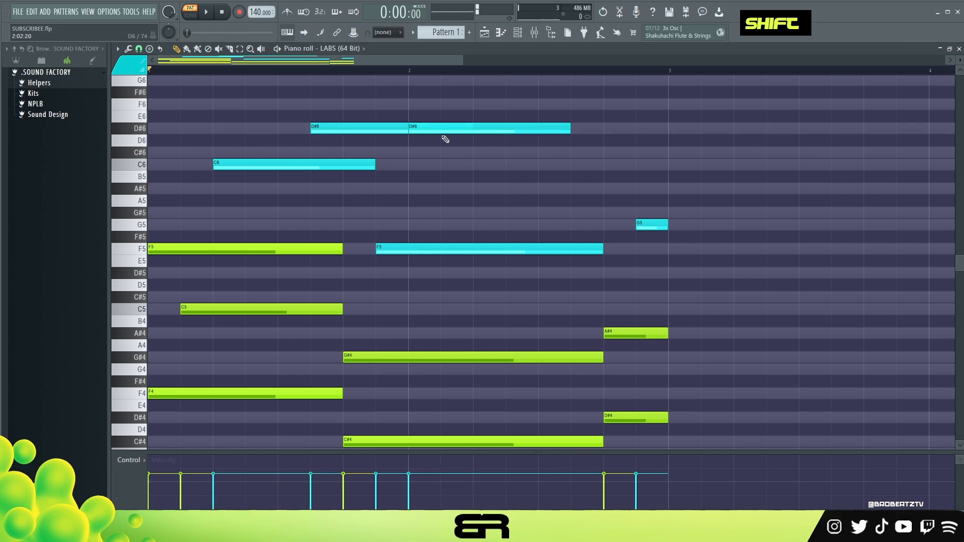
key(space)
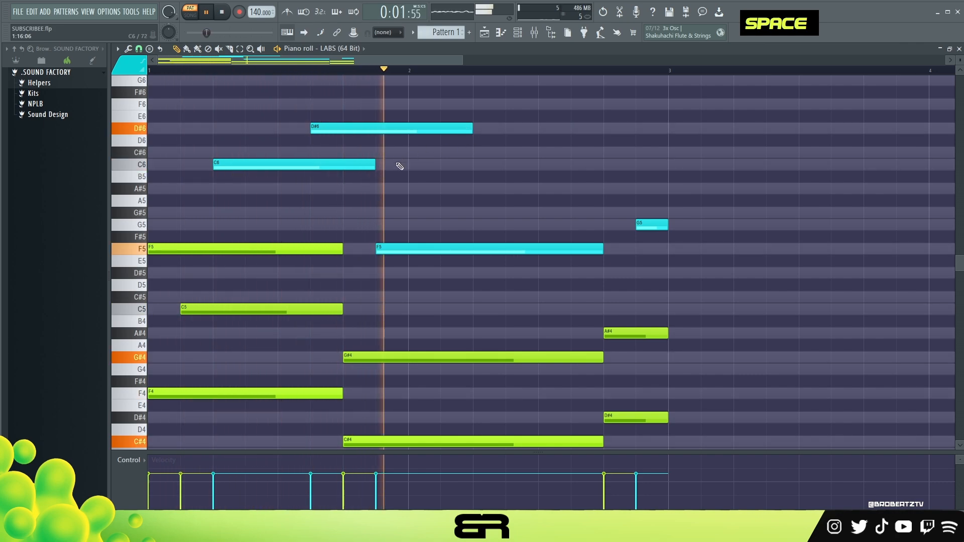
key(space)
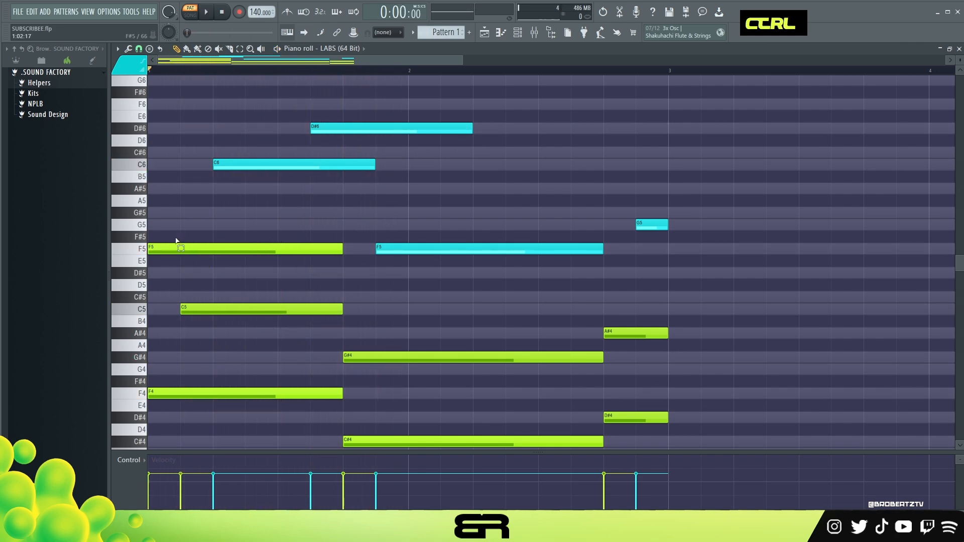
Copy the green F5 note to F6 at beat 3 of bar 1 and shorten it to end with the first chord
ctrl+click(189, 250)
shift+click(185, 256)
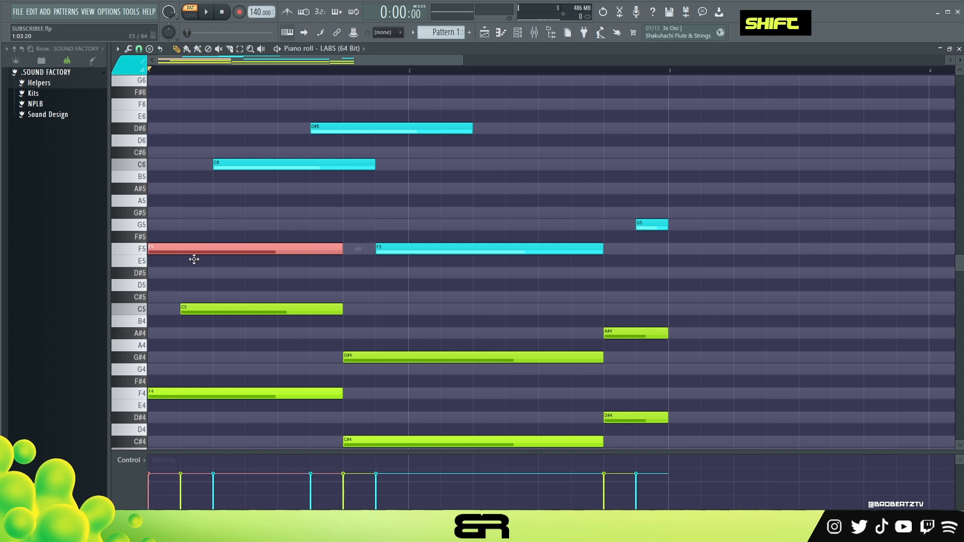
drag(194, 259, 303, 262)
key(ctrl+Up)
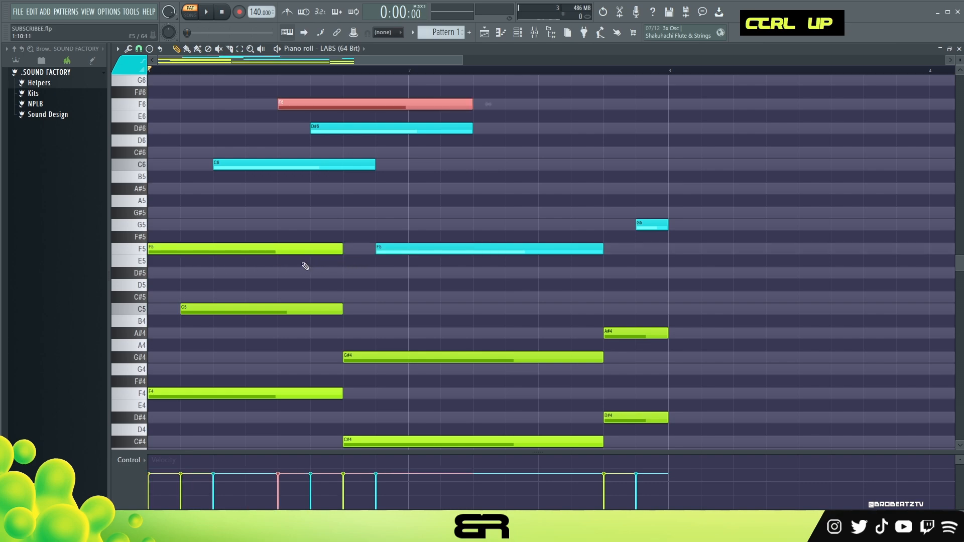
click(450, 105)
right_click(450, 104)
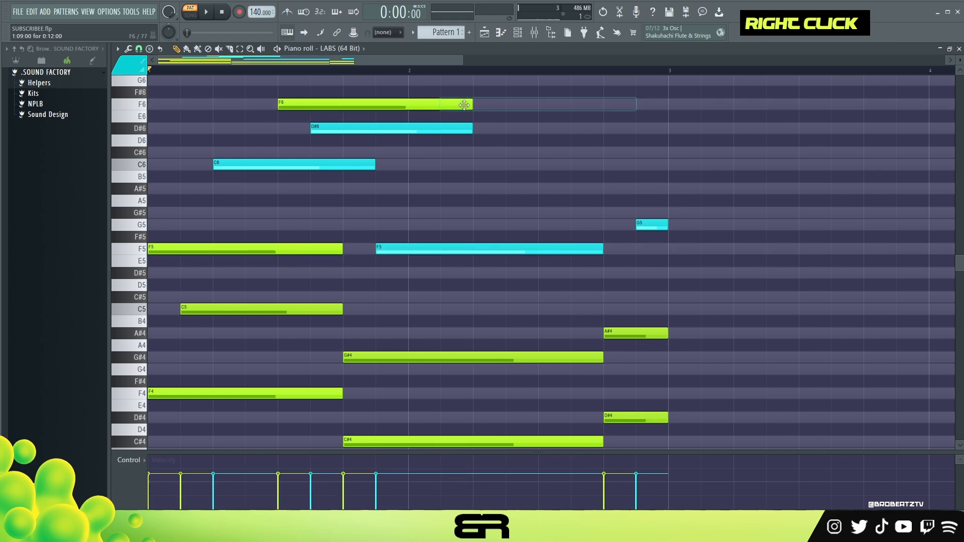
right_click(372, 104)
Change the F6 note to the cyan note color and play the pattern
key(alt+c)
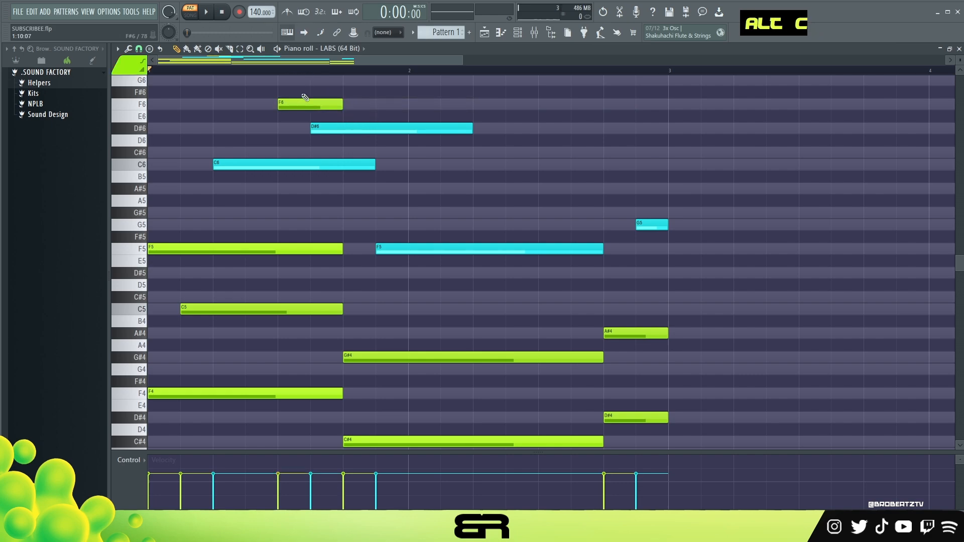
ctrl+click(306, 104)
click(128, 64)
click(142, 126)
key(alt+c)
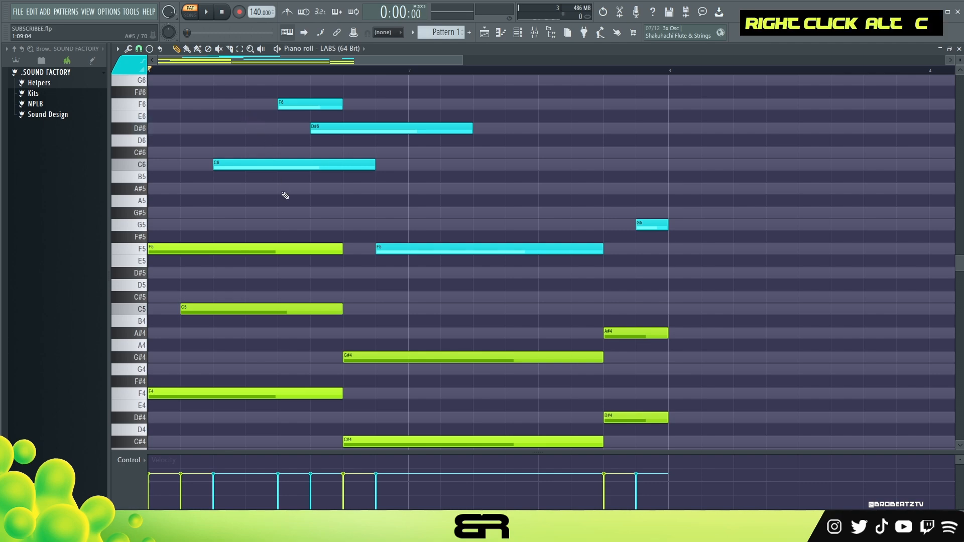
key(space)
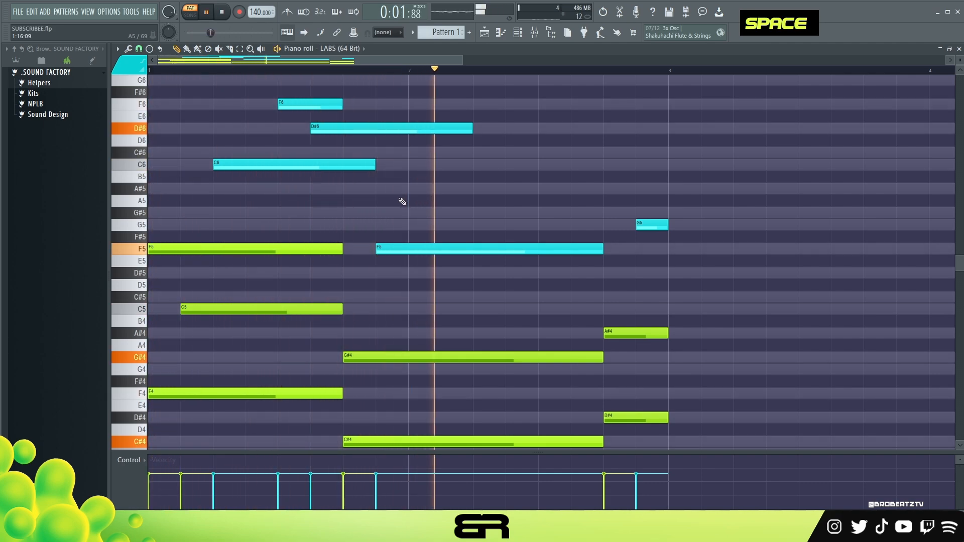
key(space)
Copy the cyan F5 note to G#5 and C6, starting G#5 at bar 2 and a shortened C6 midway through beat 3
ctrl+click(411, 246)
shift+drag(410, 246, 401, 162)
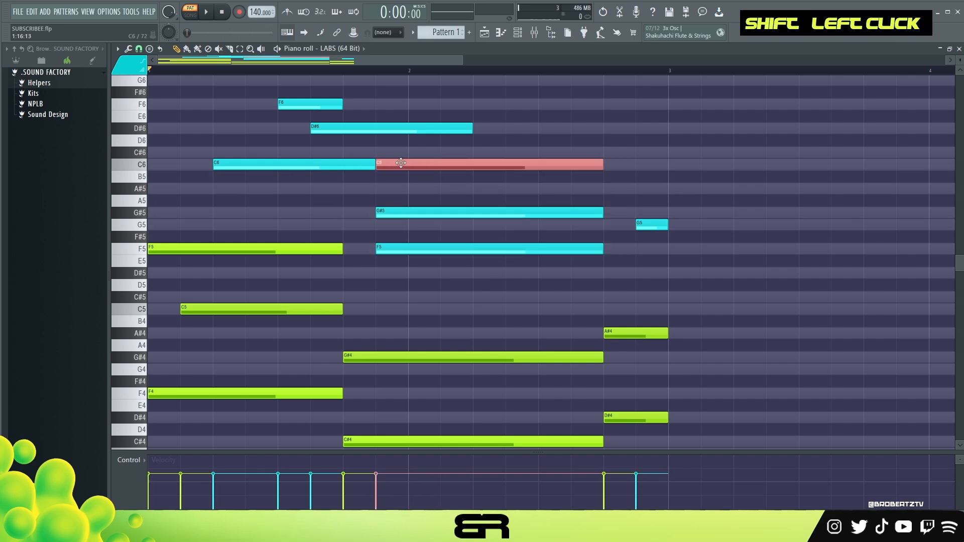
right_click(380, 201)
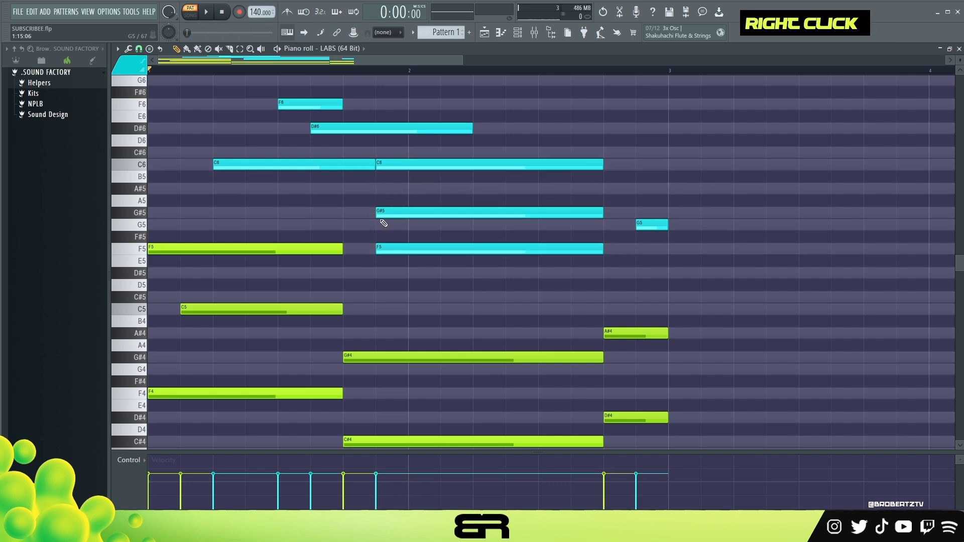
drag(377, 215, 409, 214)
drag(379, 166, 471, 195)
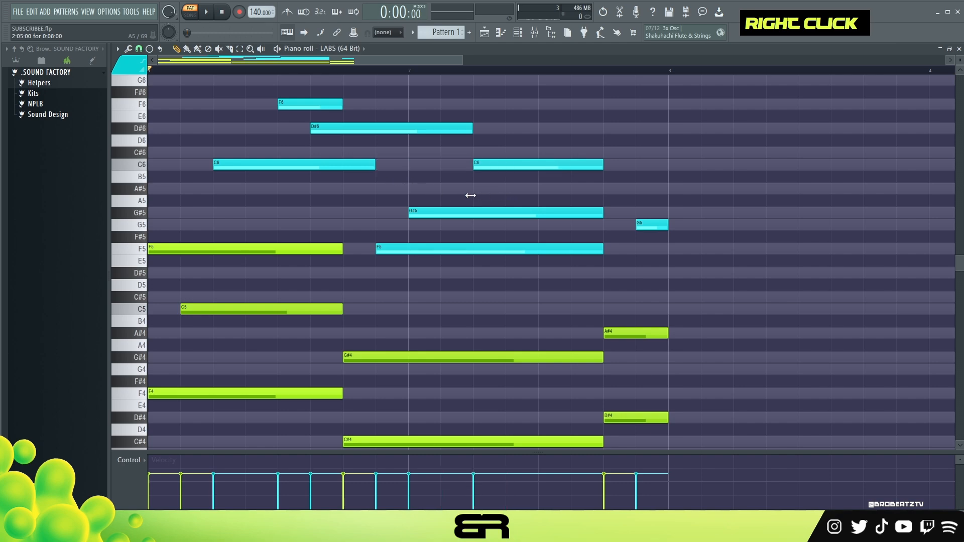
drag(474, 166, 640, 172)
key(space)
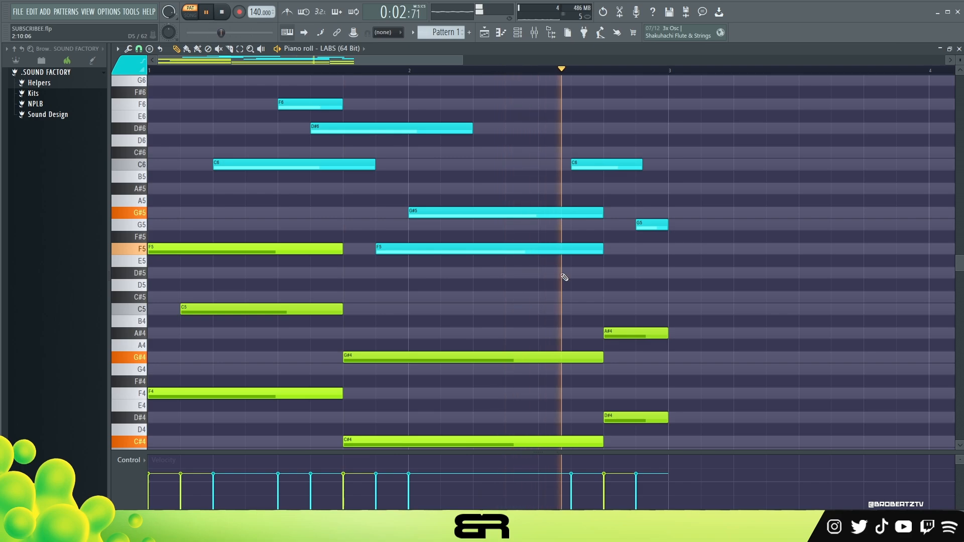
key(space)
Duplicate the short C6 note in bar 2 down one octave to C5 and start it midway through beat 2
ctrl+drag(468, 147, 537, 189)
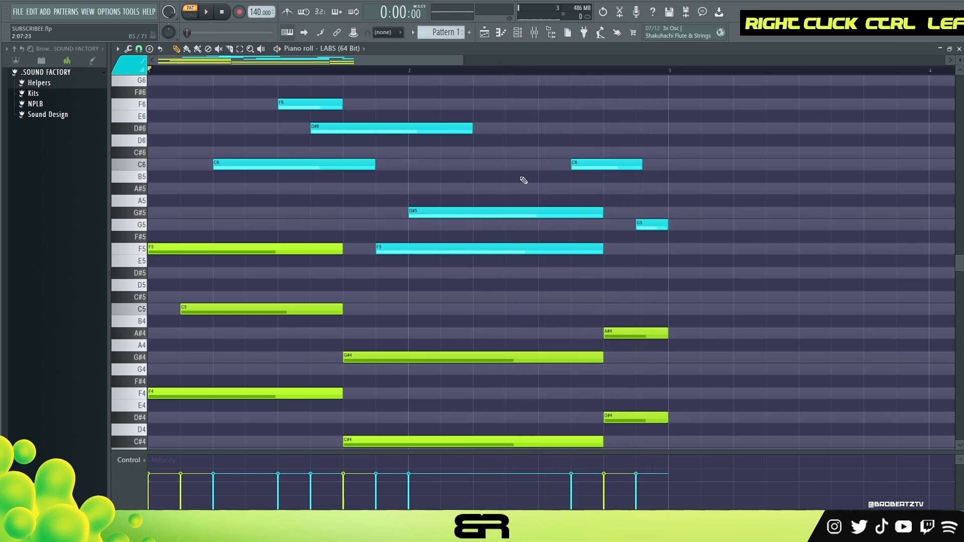
ctrl+click(606, 164)
shift+drag(595, 164, 572, 172)
key(ctrl+Down)
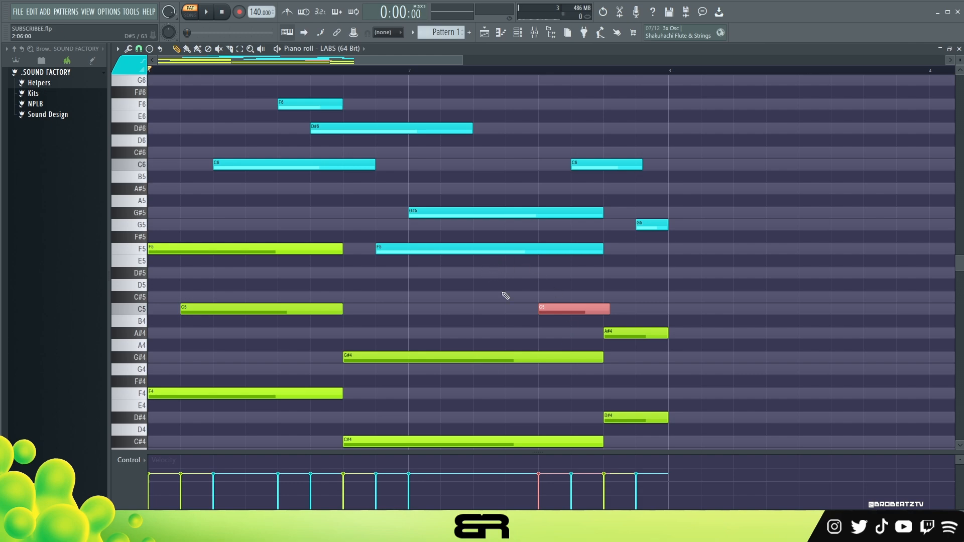
drag(562, 307, 538, 306)
Copy the third chord's A#4 note two beats earlier, to beat 2 of bar 2
ctrl+click(529, 297)
drag(638, 331, 507, 331)
right_click(529, 300)
Assign the cyan note color to the new C5 and A#4 notes in bar 2 and play the pattern
ctrl+click(530, 307)
ctrl+shift+click(506, 331)
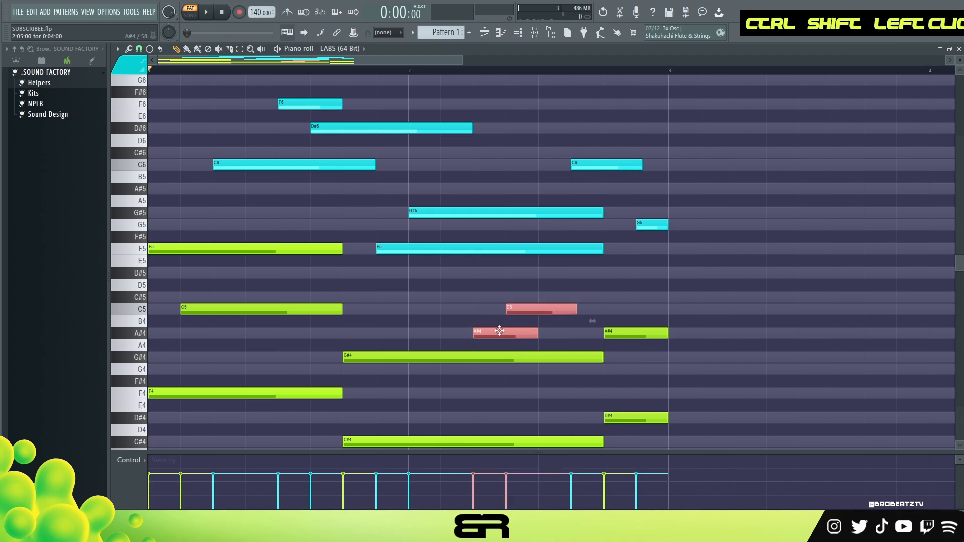
key(alt+c)
right_click(485, 320)
key(space)
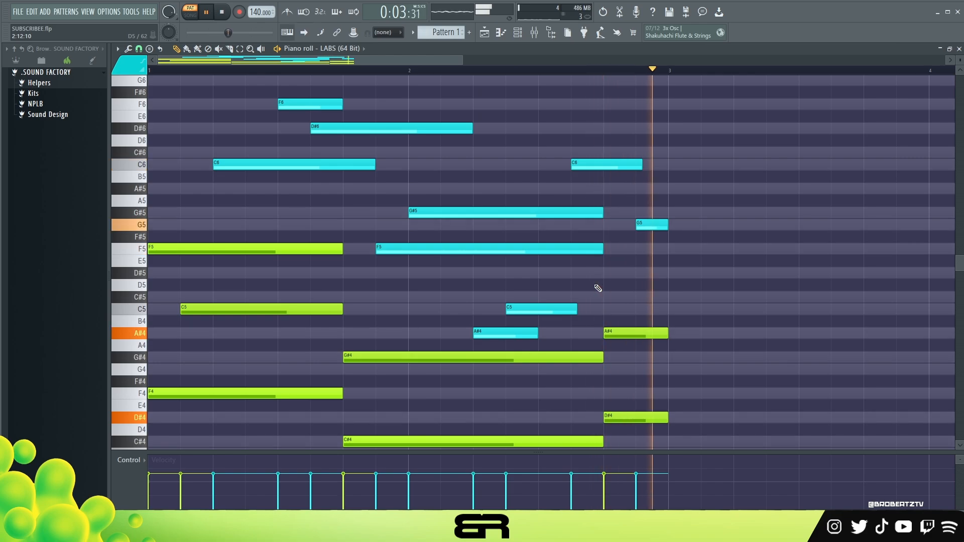
key(space)
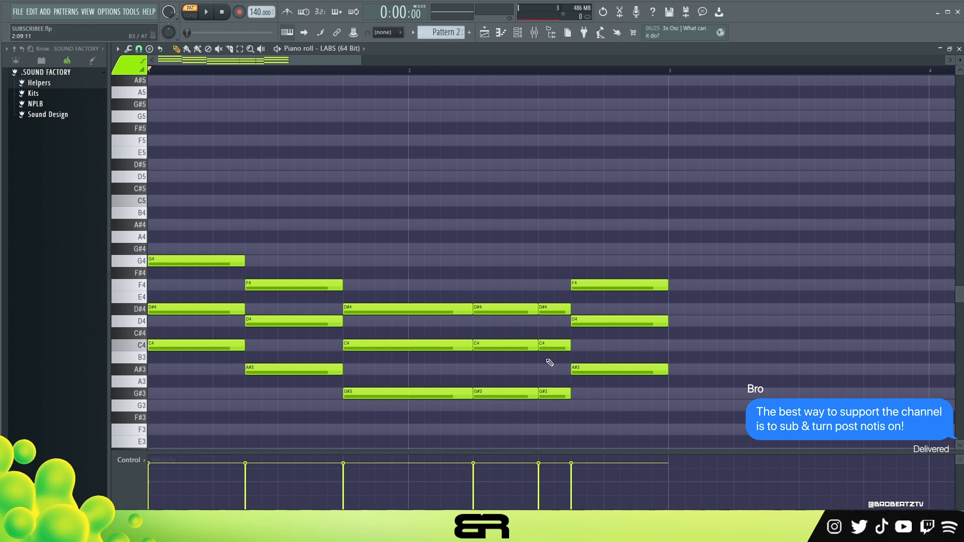
Raise the middle note of every chord one octave, to D#5, D5 and C5, and play the pattern
key(space)
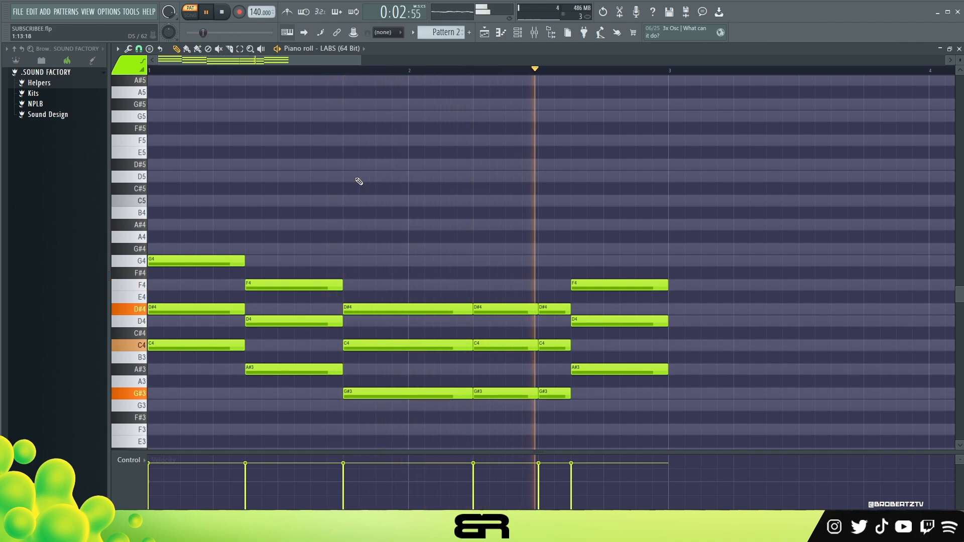
key(space)
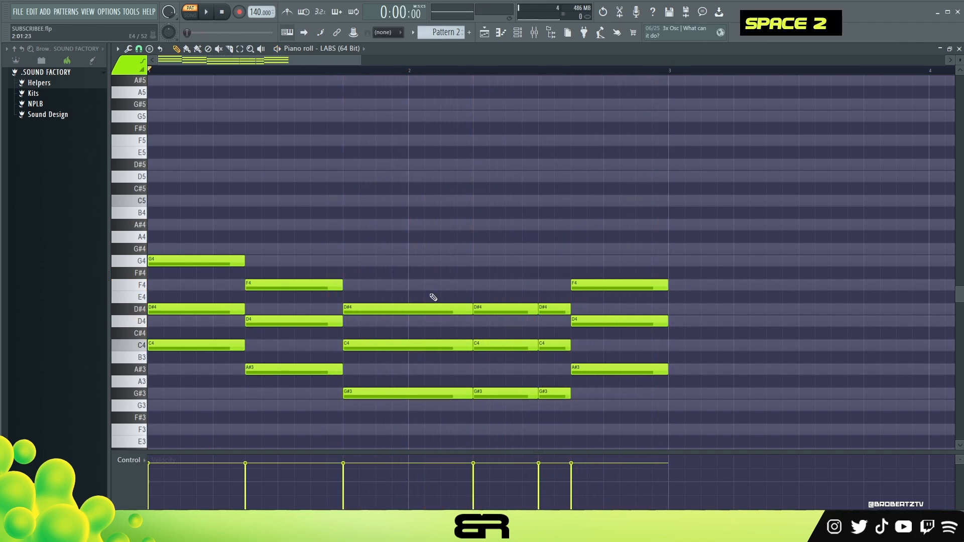
key(ctrl)
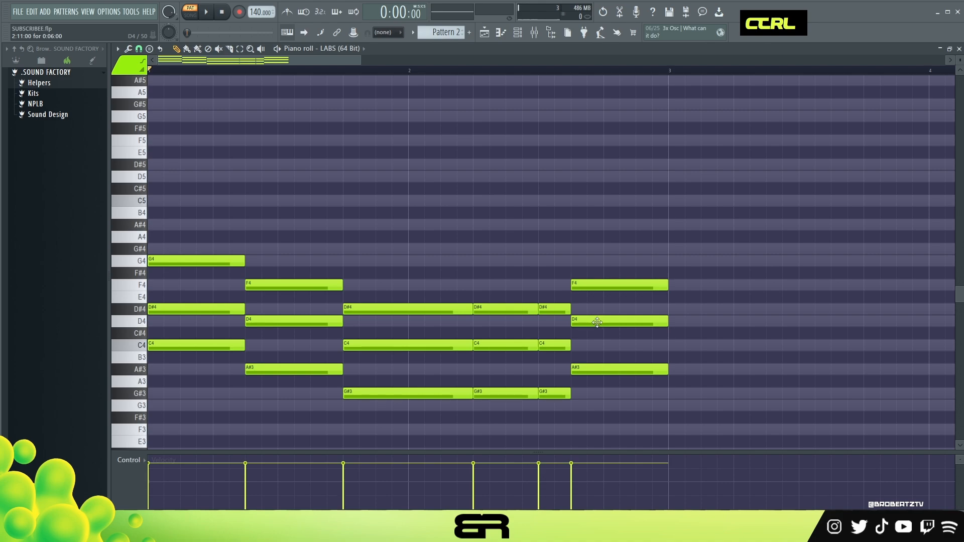
drag(604, 307, 260, 301)
key(shift)
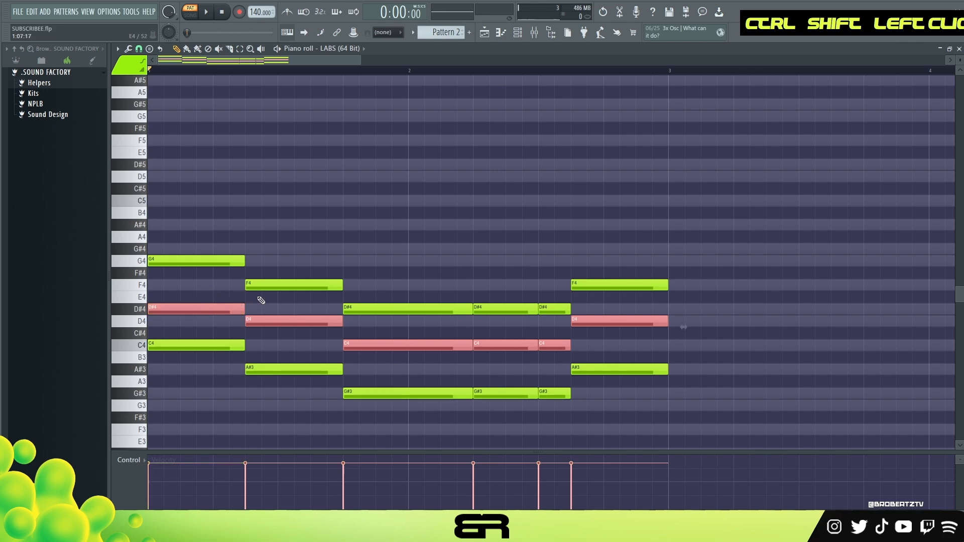
key(ctrl+Up)
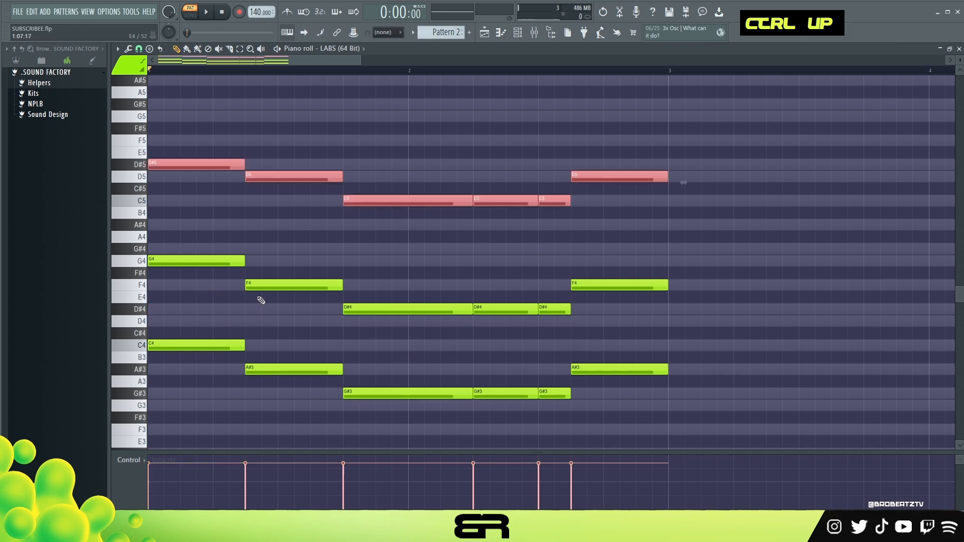
right_click(398, 279)
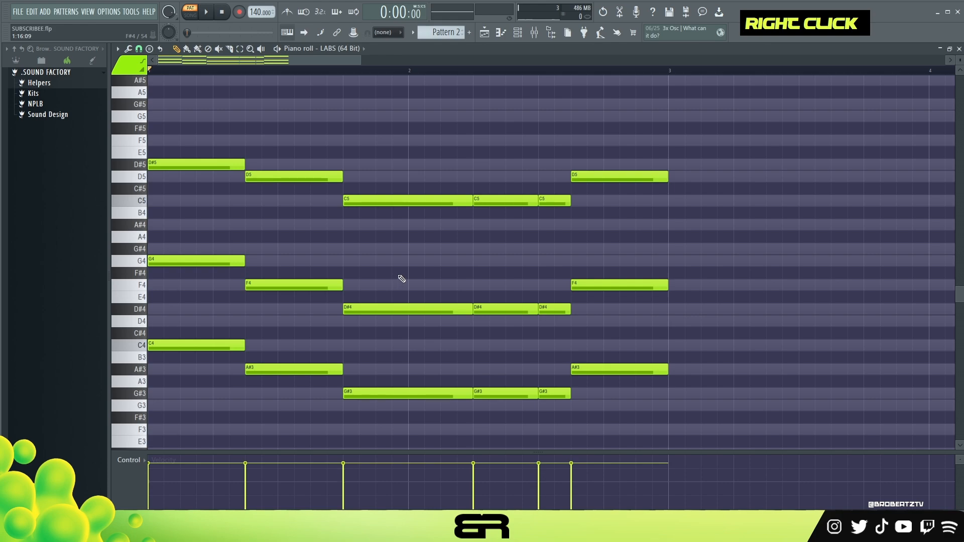
key(space)
key(space)
Shorten all chord notes to a length of 0:01:22 and play the pattern
key(ctrl+a)
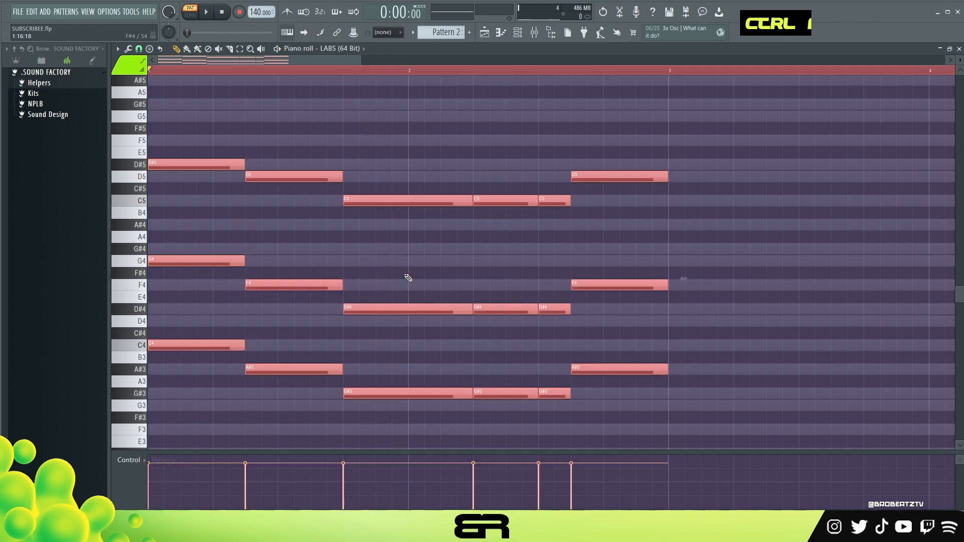
key(shift+d)
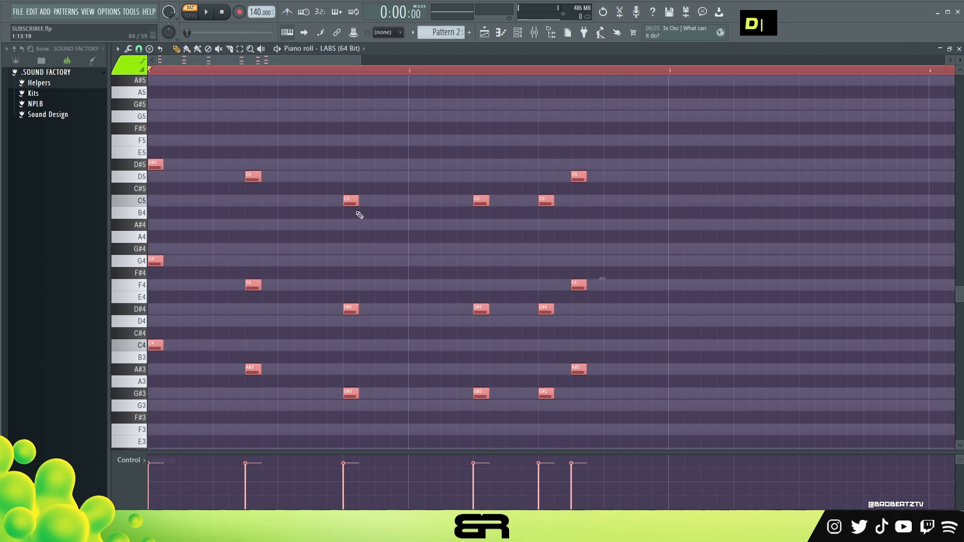
drag(358, 208, 372, 209)
right_click(399, 240)
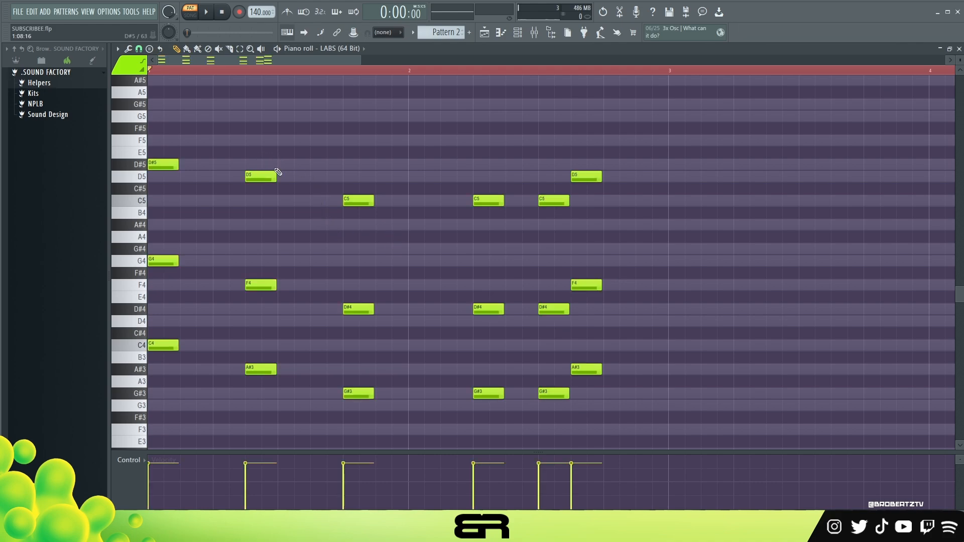
key(space)
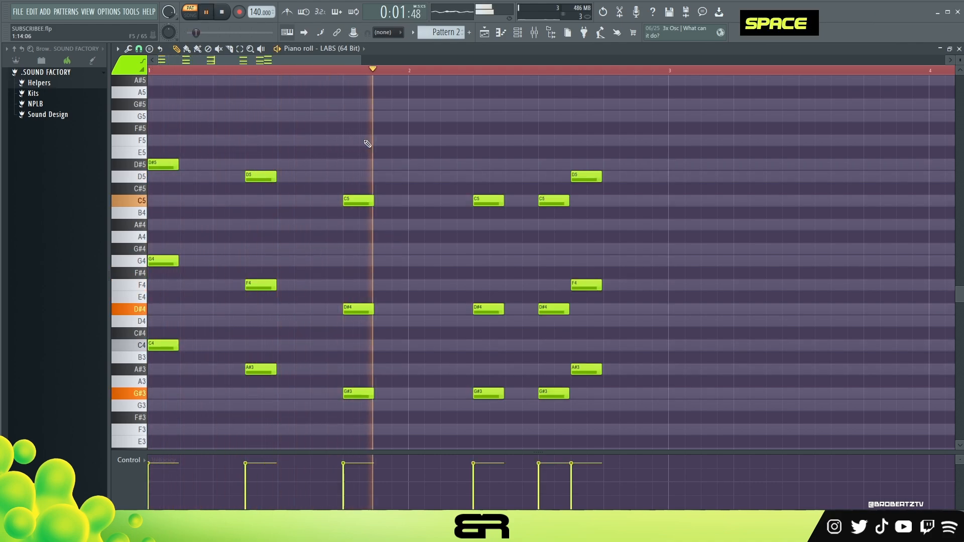
key(space)
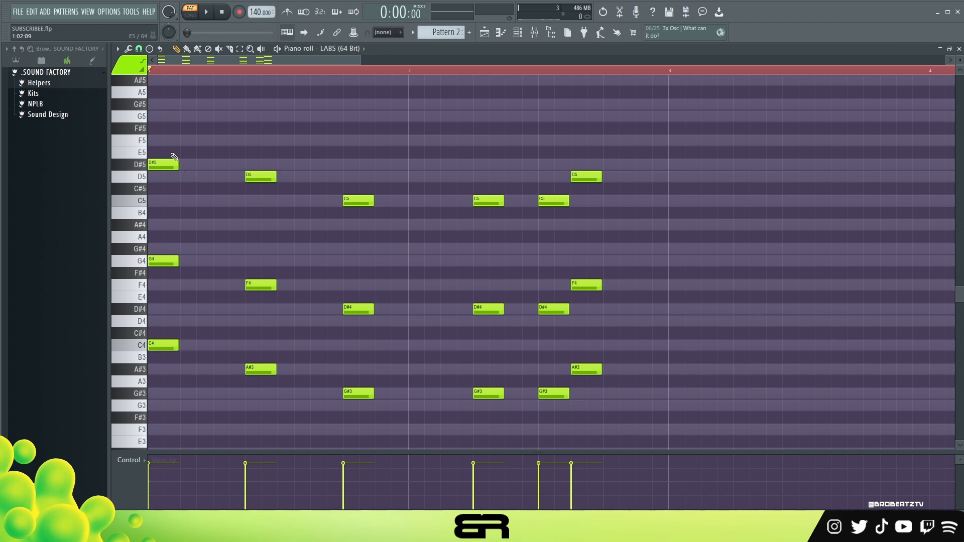
With 1/4 beat snapping, copy the first two chords three steps later and play the pattern
click(138, 48)
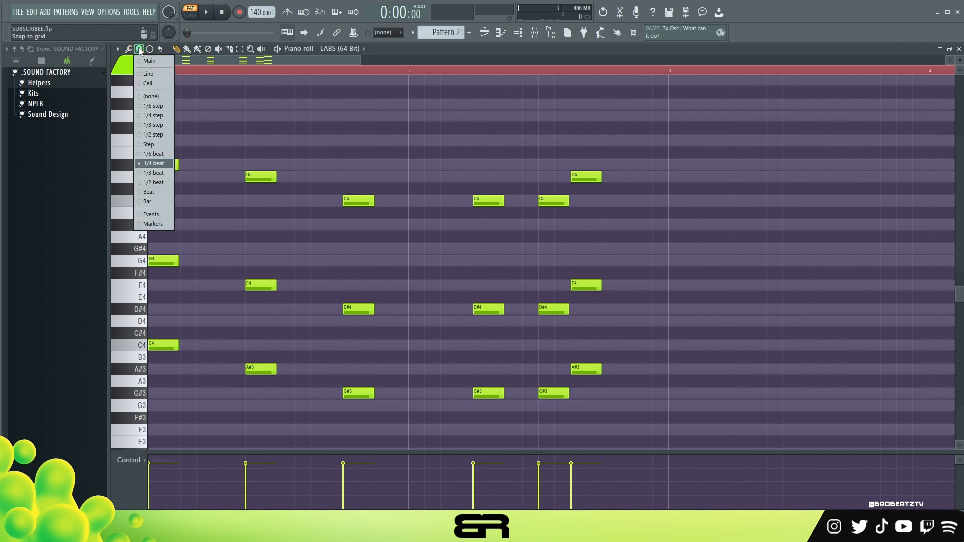
click(165, 163)
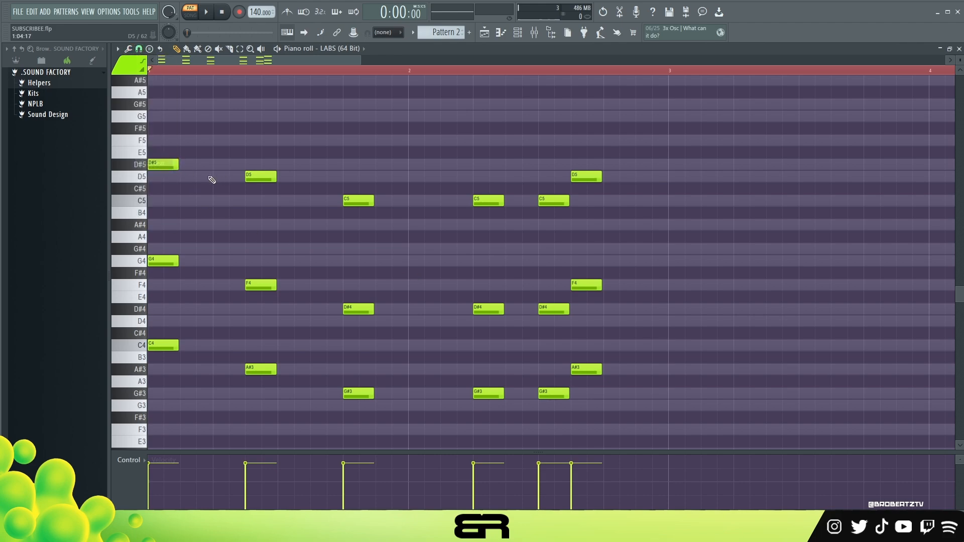
drag(294, 126, 151, 384)
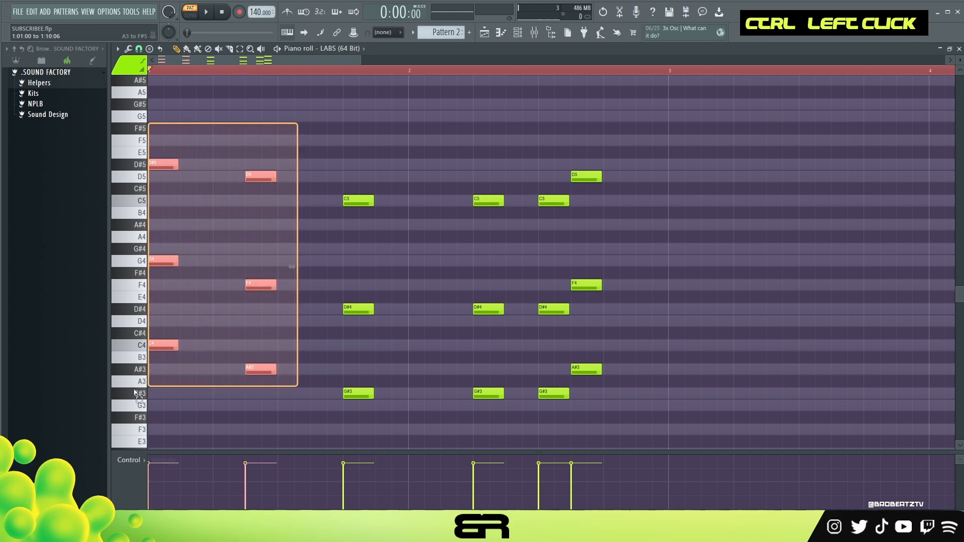
drag(162, 165, 205, 166)
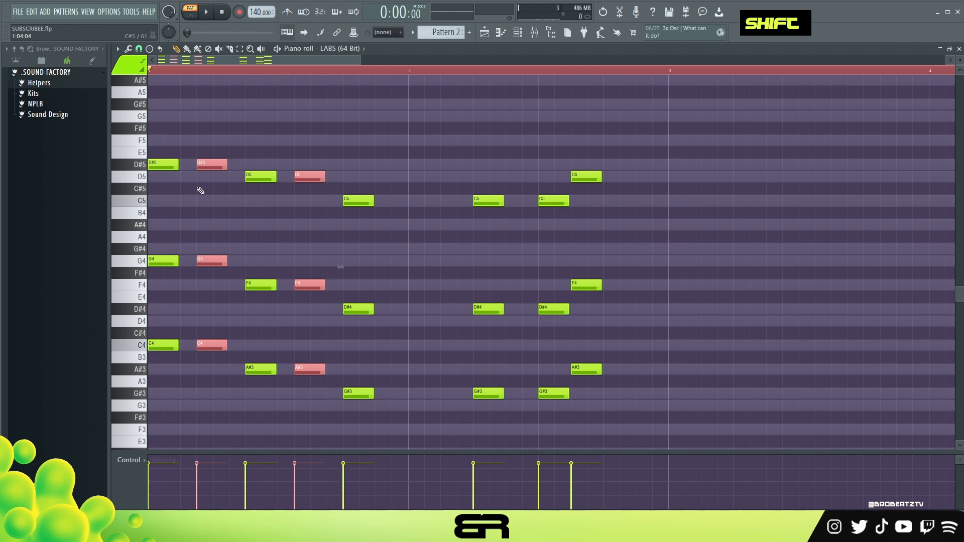
double_click(180, 75)
drag(195, 72, 128, 76)
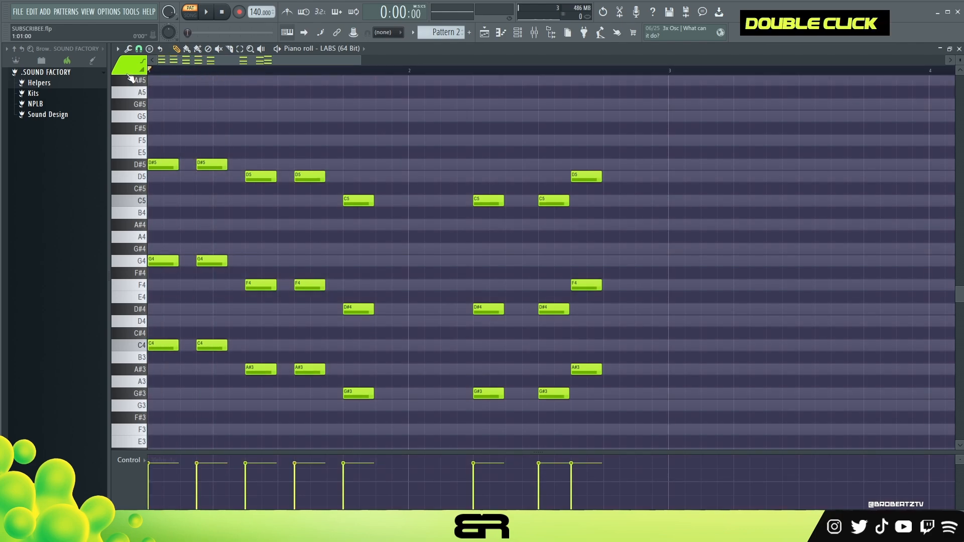
key(space)
key(space)
Make the first copied chord's D#5 a one-step note starting at step 6 of bar 1, and delete its C4
drag(296, 135, 327, 378)
drag(206, 153, 220, 388)
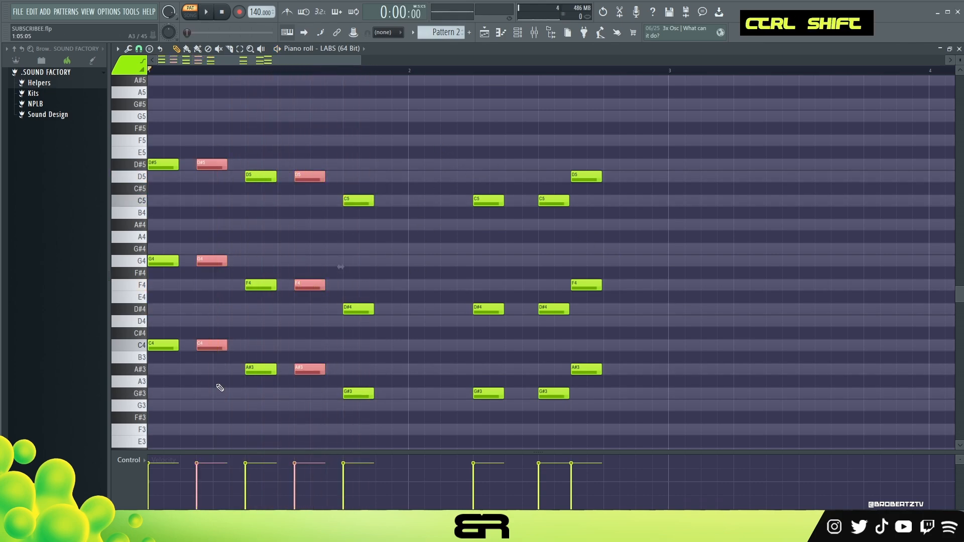
right_click(220, 387)
drag(227, 164, 246, 168)
key(space)
key(space)
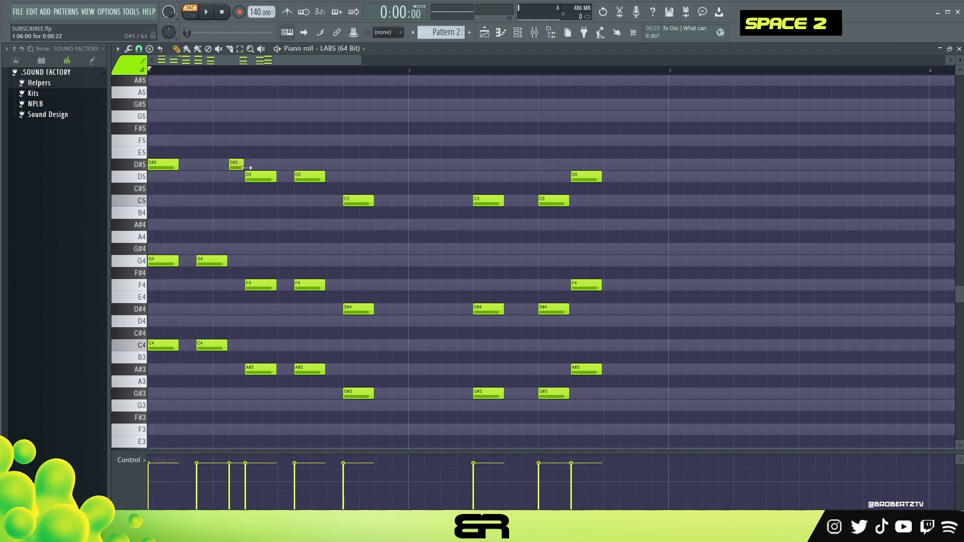
right_click(214, 345)
key(space)
key(space)
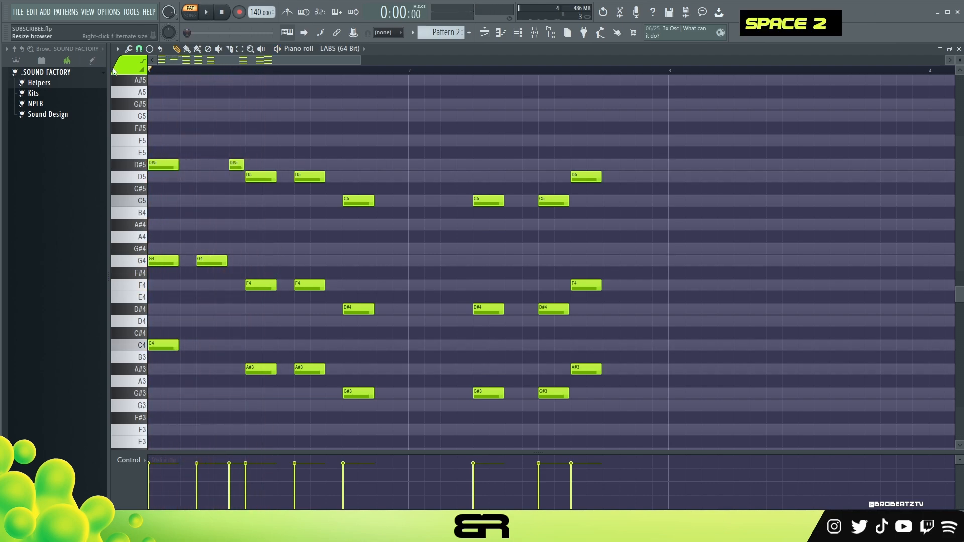
Assign the cyan note color to the short D#5 and the copied G4, and play the pattern
click(128, 64)
click(144, 128)
ctrl+click(235, 165)
ctrl+click(211, 260)
right_click(275, 251)
key(space)
key(space)
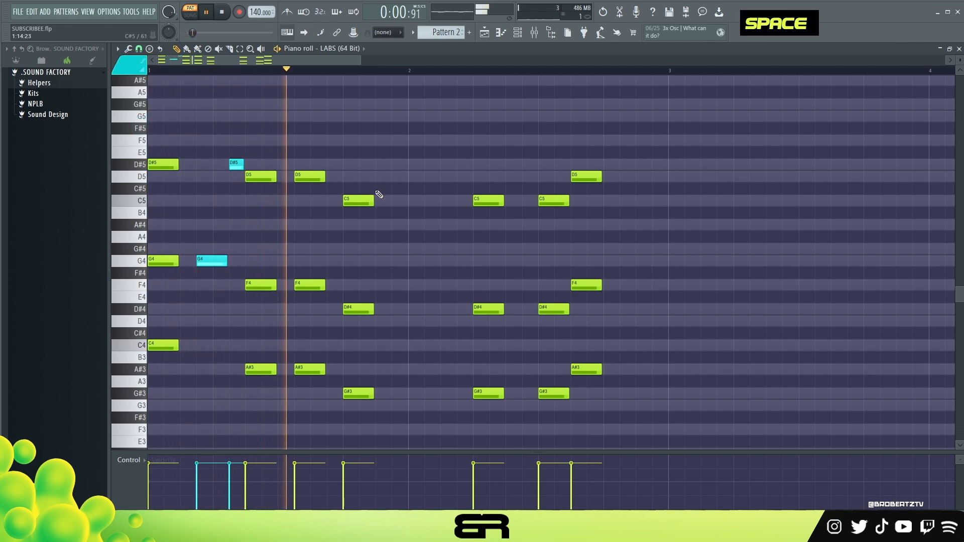
Delete the A#3 and D5 notes of the second copied chord, keeping its F4
key(ctrl)
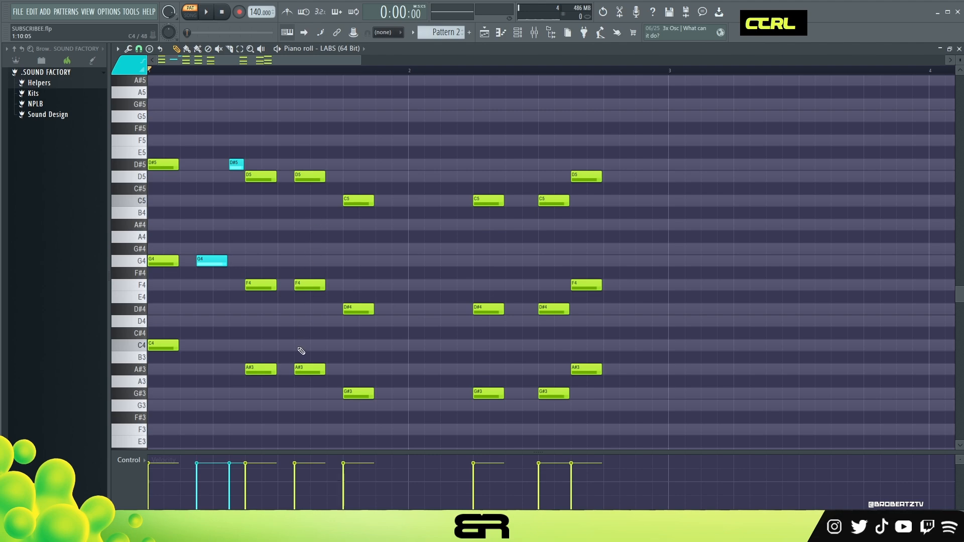
right_click(301, 367)
mouse_move(321, 283)
mouse_down()
mouse_move(335, 289)
mouse_move(314, 287)
mouse_up()
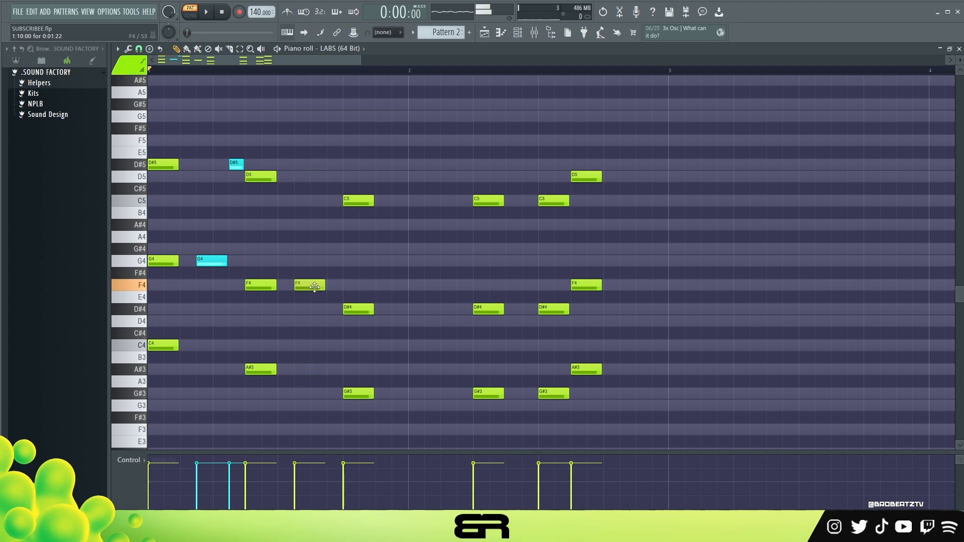
Try to assign the cyan color to the remaining copied F4 note
ctrl+click(307, 284)
key(alt+c)
ctrl+click(310, 284)
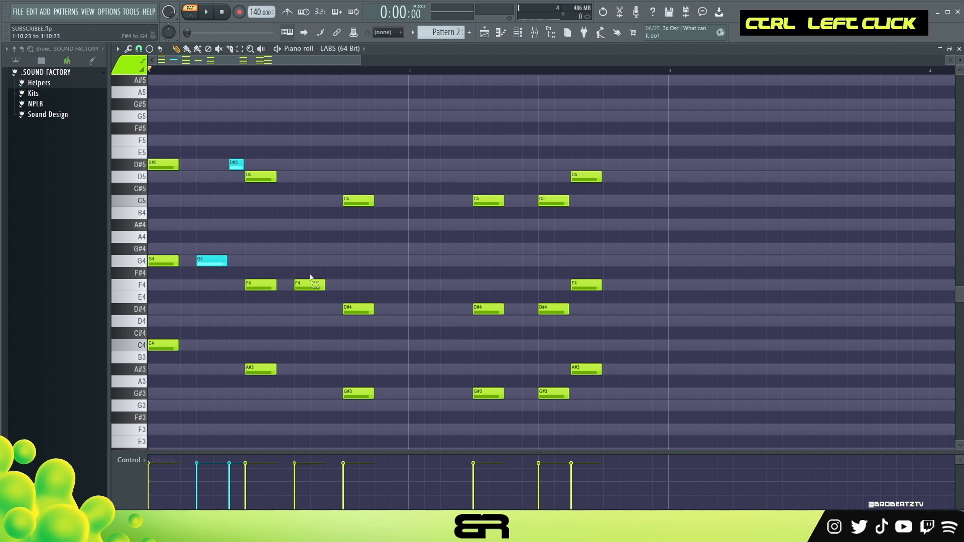
right_click(323, 267)
Replace the copied F4 with a single cyan F4 of length 0:01:22 at step 10 of bar 1
ctrl+click(236, 165)
right_click(310, 285)
ctrl+click(213, 261)
click(112, 59)
click(143, 120)
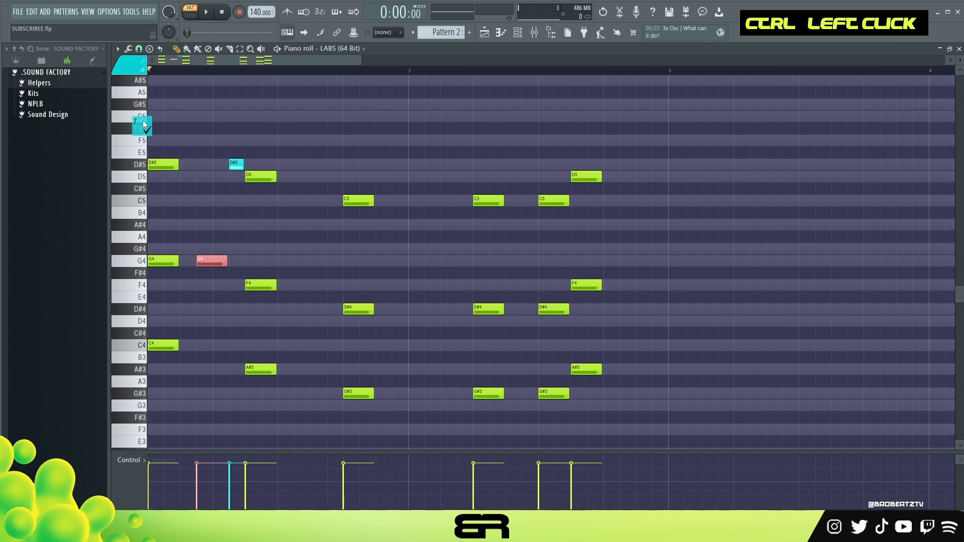
click(313, 286)
double_click(313, 287)
right_click(298, 284)
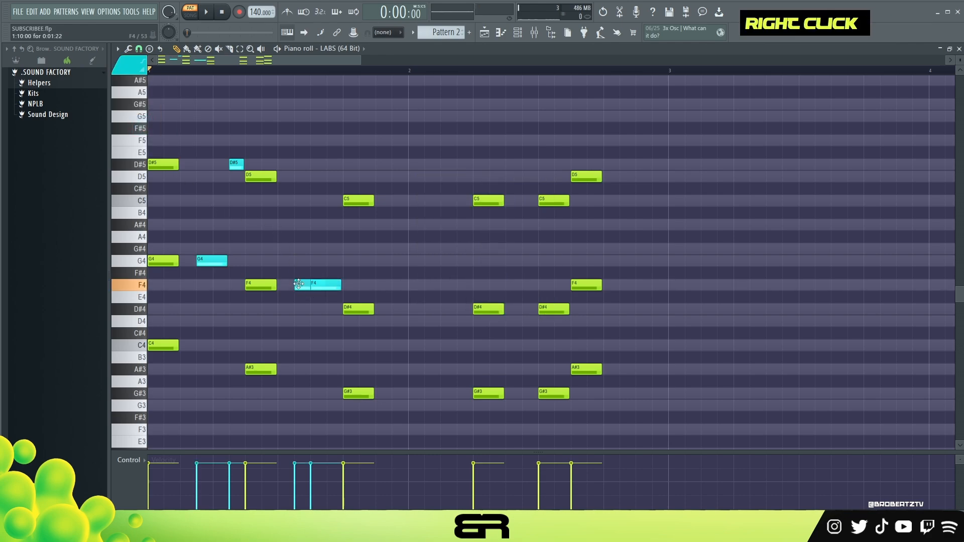
Add a one-step cyan A#4 note at step 12 of bar 1 and play the pattern
drag(357, 224, 341, 224)
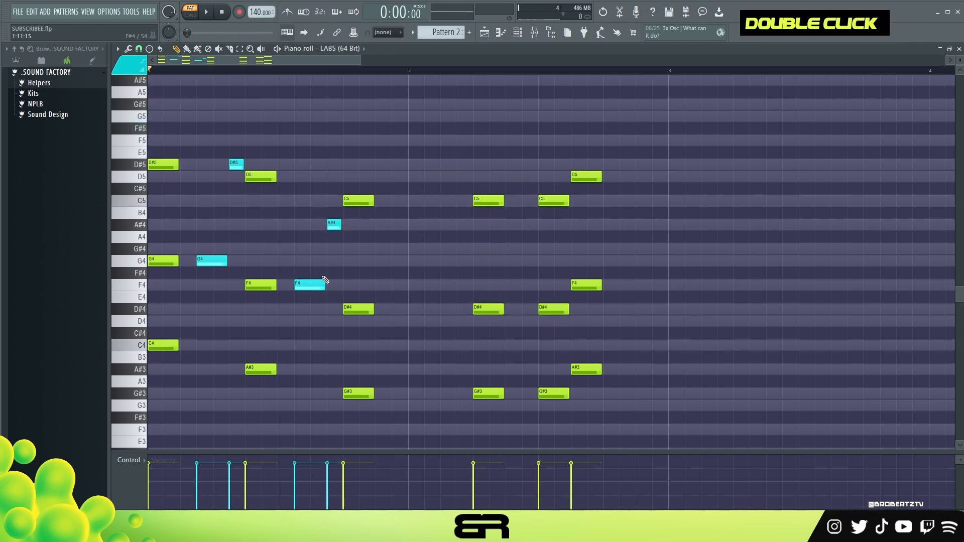
key(space)
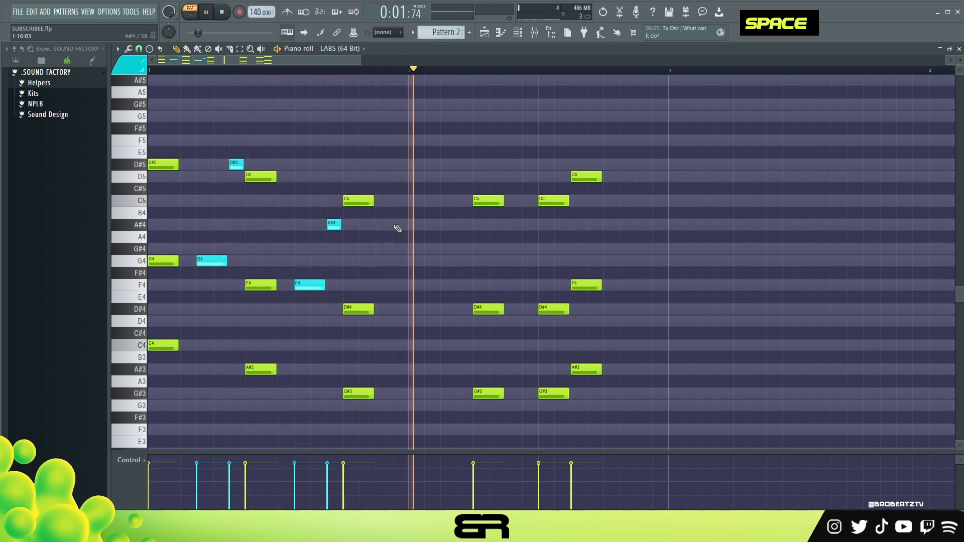
key(space)
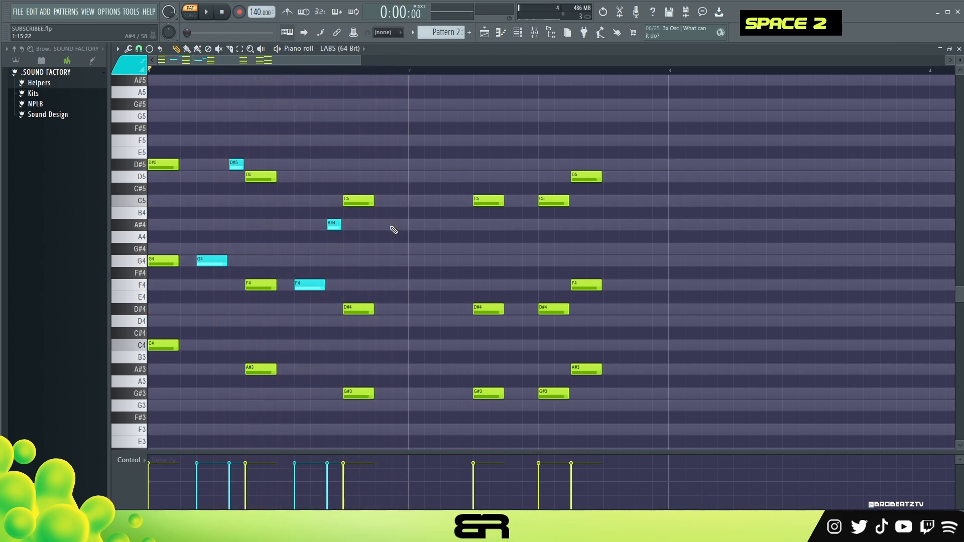
Copy the third chord's D#4 note to C4 at step 3 of bar 2, color it cyan, and play the pattern
ctrl+click(354, 307)
drag(355, 307, 451, 343)
key(alt+c)
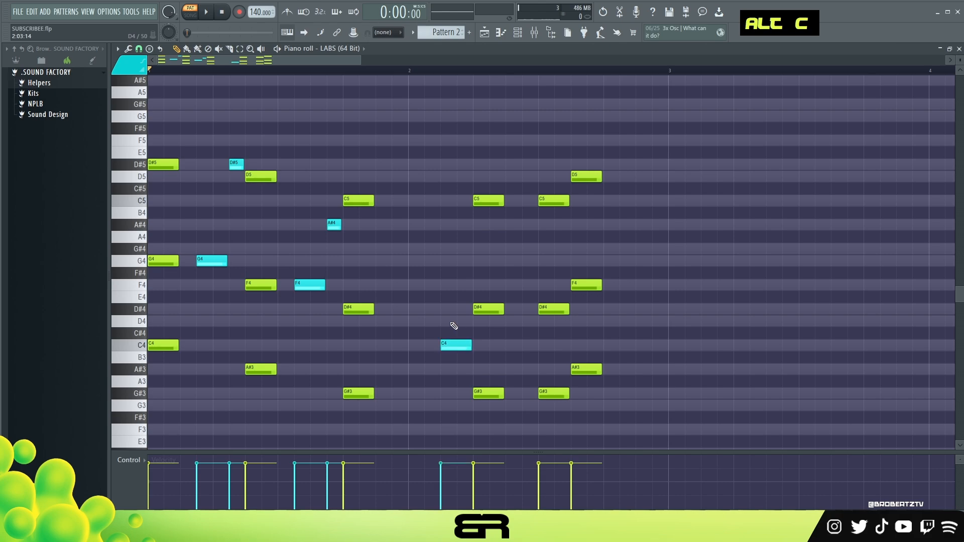
key(space)
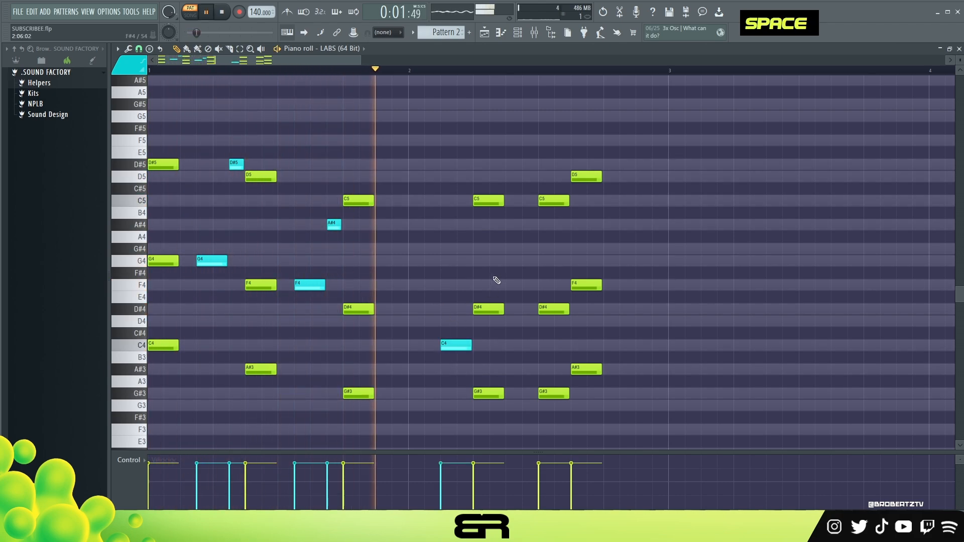
key(space)
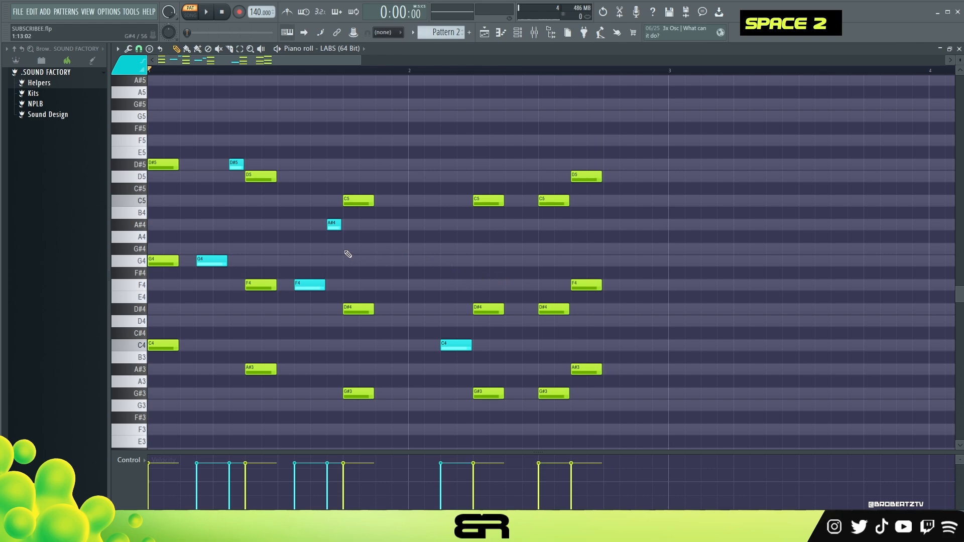
ctrl+click(237, 163)
ctrl+shift+click(211, 261)
right_click(307, 240)
ctrl+click(164, 345)
ctrl+shift+click(168, 257)
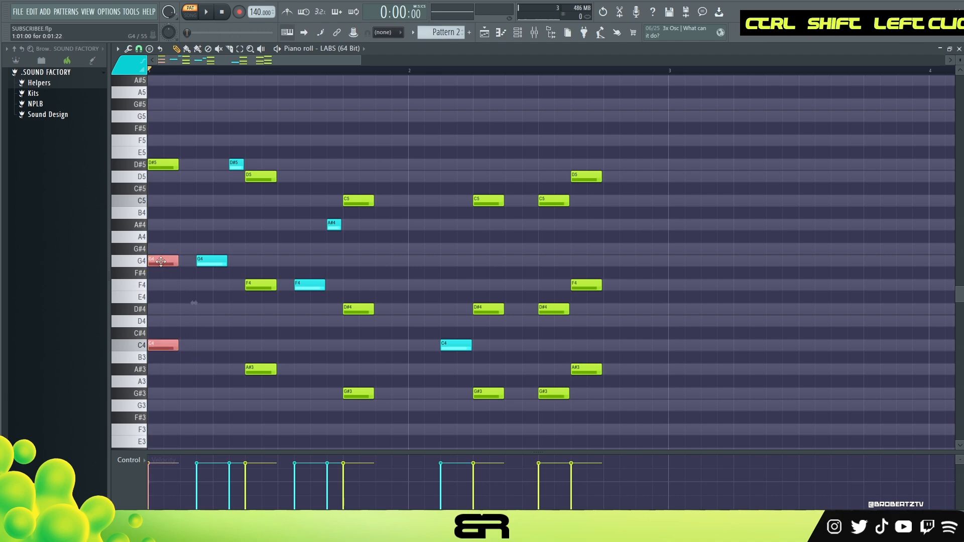
Try the first chord's D#5 note in lower octaves, ending back at D#5
ctrl+click(164, 164)
key(ctrl+Down)
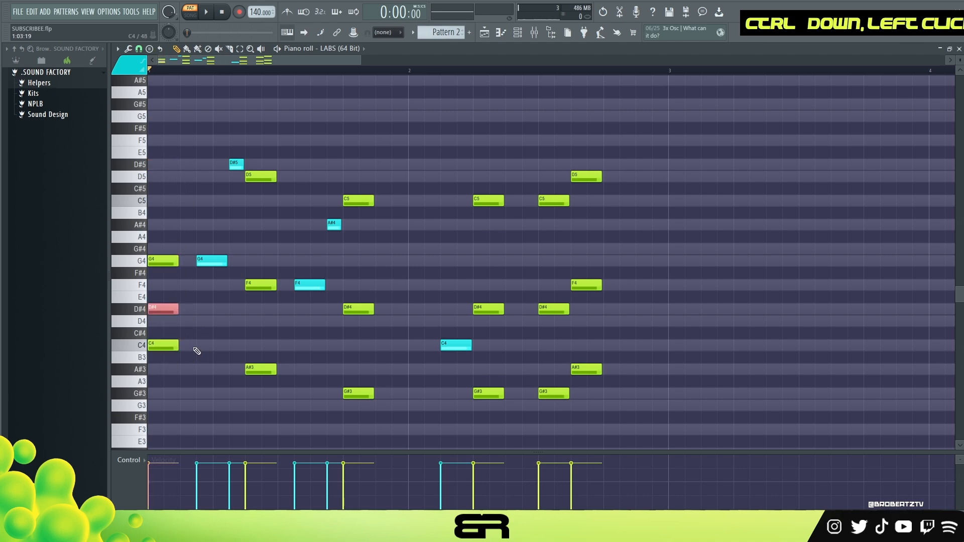
key(ctrl+Down)
key(ctrl+Up)
key(ctrl+Up)
key(ctrl+Down)
key(ctrl+Up)
right_click(190, 327)
Copy the first chord's G4 and C4 notes two octaves higher to G6 and C6, and color the copies cyan
ctrl+click(164, 260)
ctrl+shift+click(164, 345)
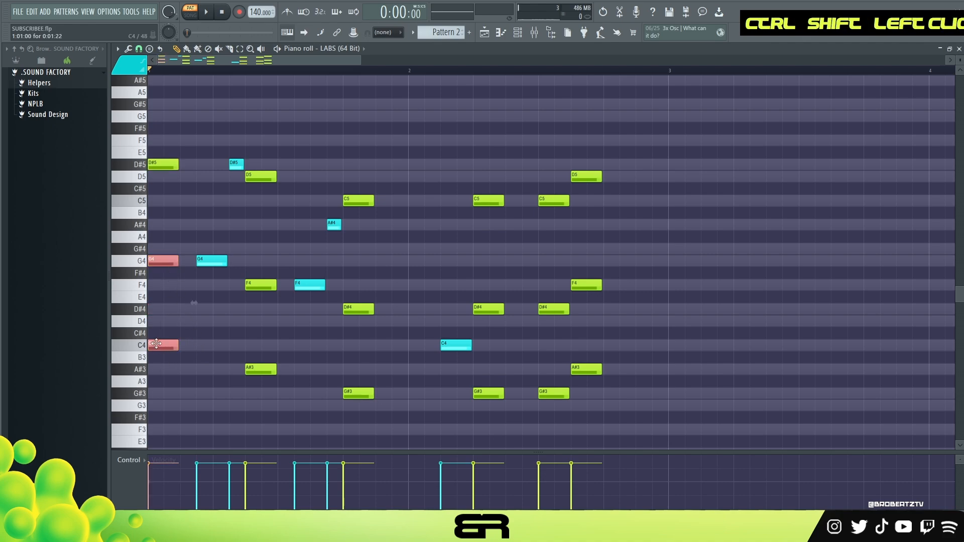
key(ctrl+Up)
key(ctrl+Up)
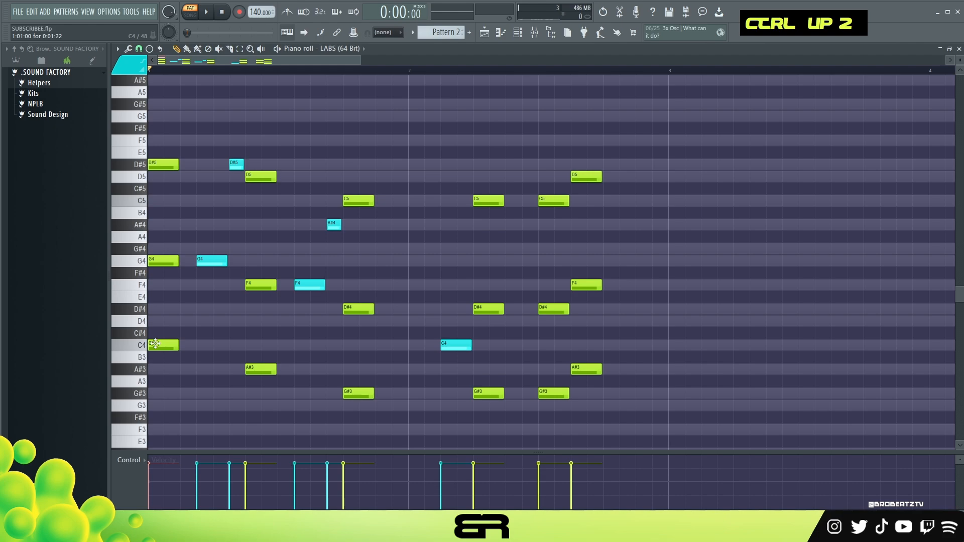
scroll(216, 333, up, 4)
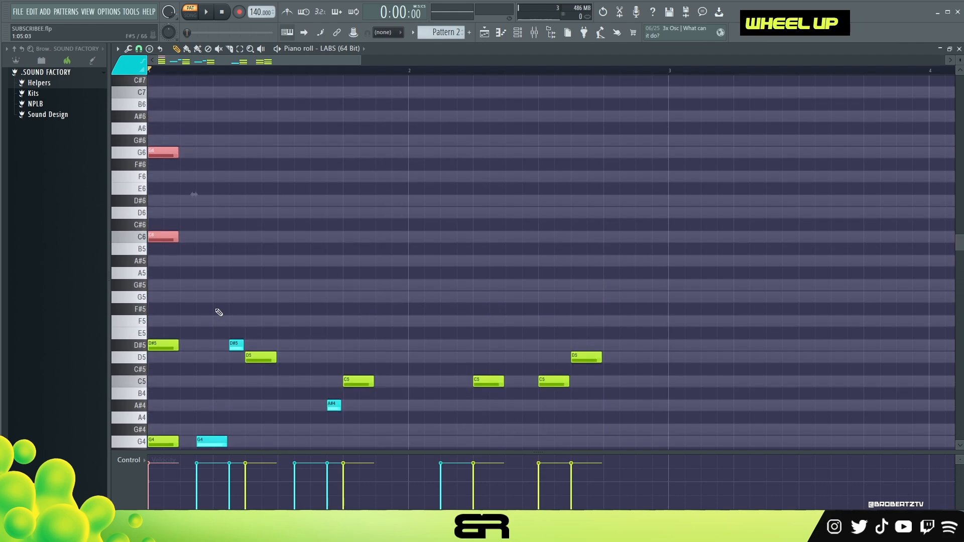
key(alt+c)
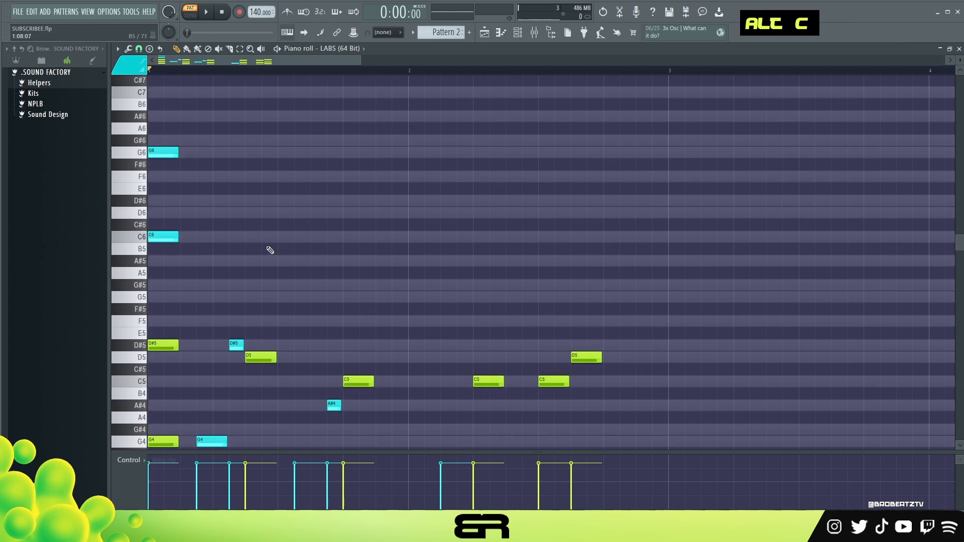
right_click(178, 175)
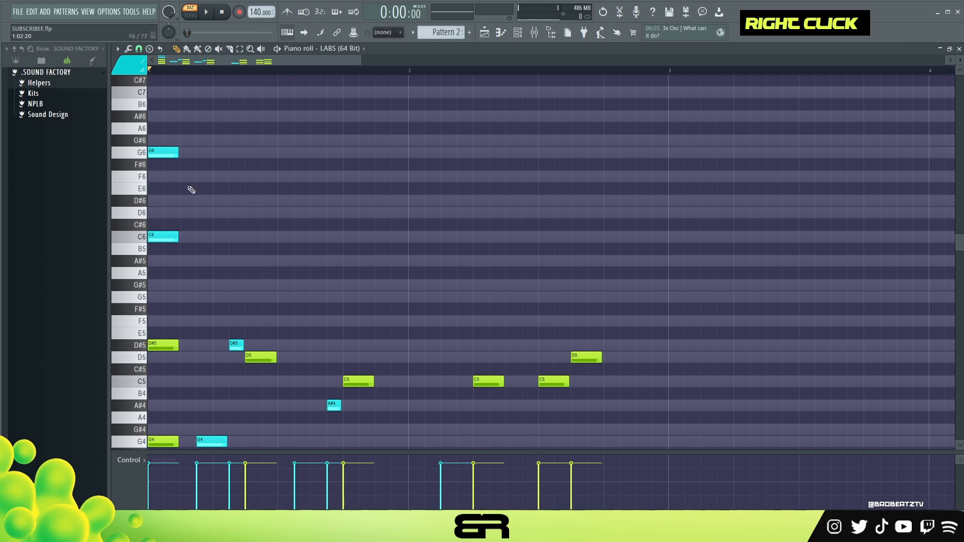
Move the cyan G6 note to the start of bar 2
scroll(201, 196, down, 1)
scroll(351, 189, down, 1)
scroll(186, 177, up, 2)
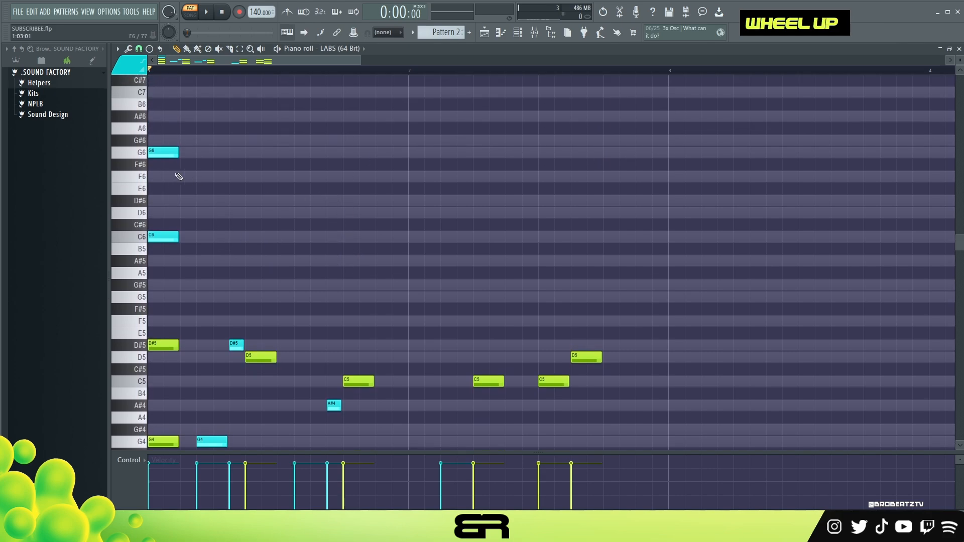
drag(170, 151, 420, 150)
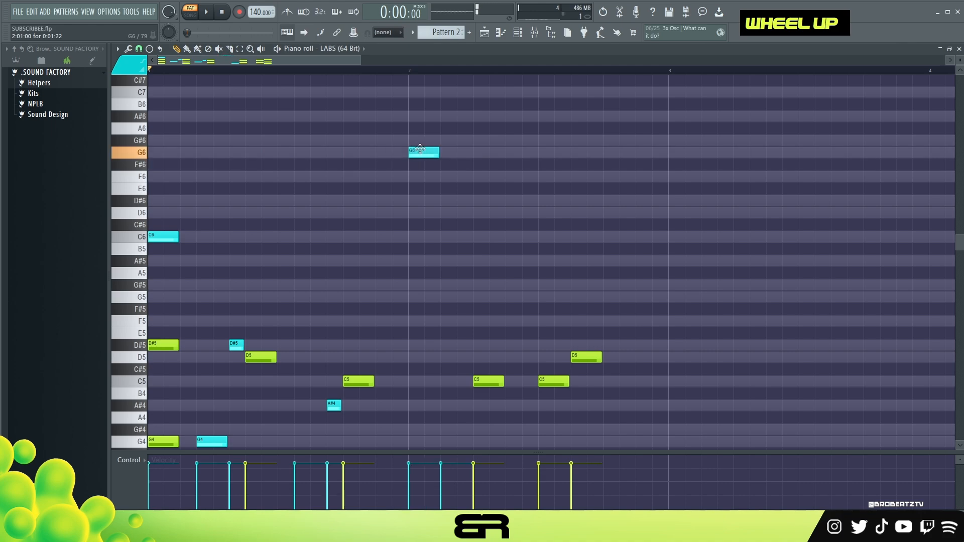
click(224, 261)
click(286, 237)
click(326, 260)
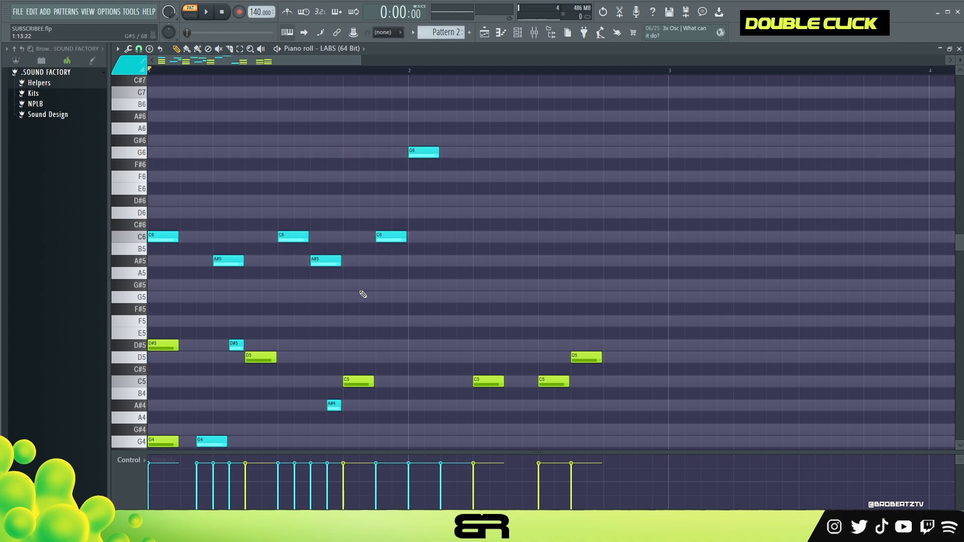
scroll(338, 279, down, 2)
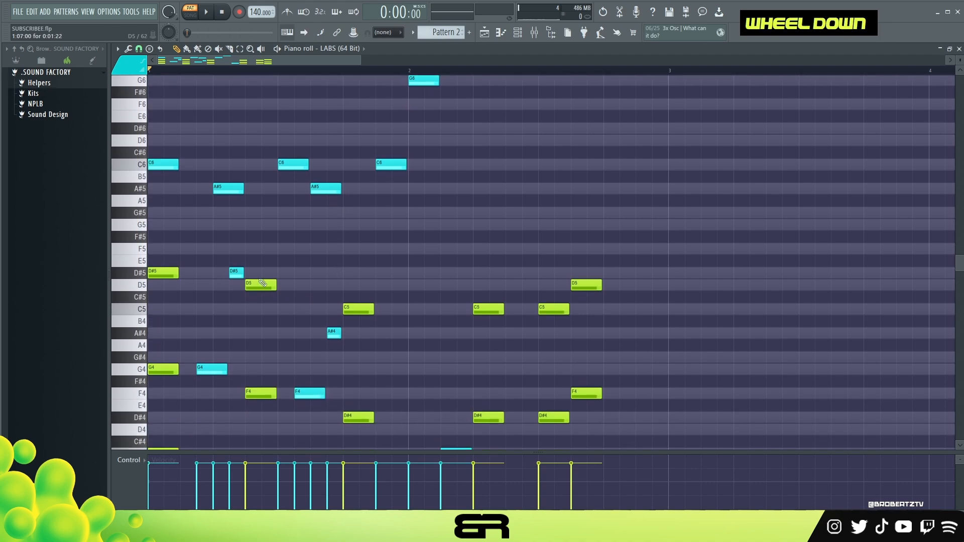
drag(197, 244, 369, 420)
right_click(385, 164)
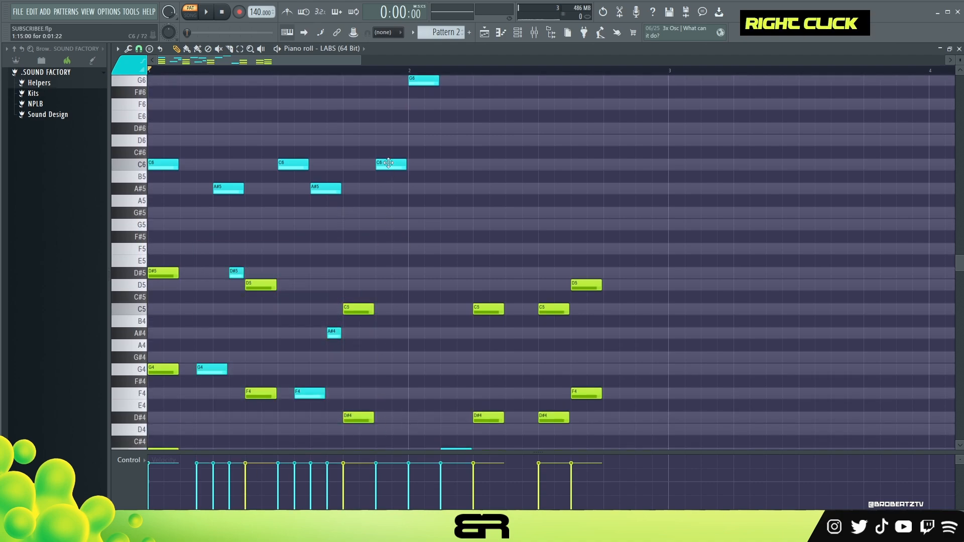
right_click(326, 188)
right_click(302, 161)
Copy the cyan C6 note to steps 4, 7, 10 and 13 of bar 1, and play the pattern
drag(174, 164, 207, 166)
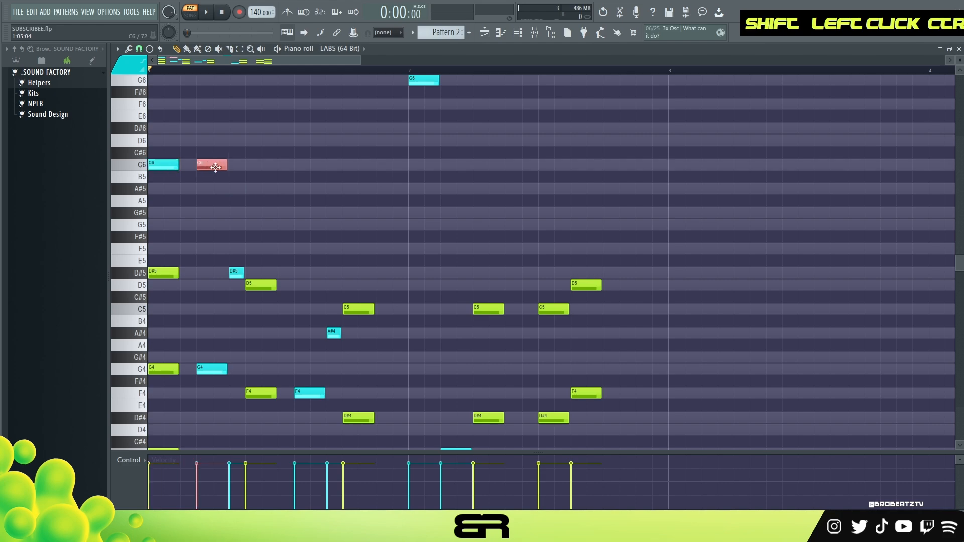
ctrl+click(213, 362)
ctrl+shift+click(196, 171)
right_click(205, 200)
ctrl+click(162, 174)
drag(164, 176, 168, 196)
scroll(235, 198, down, 3)
key(space)
right_click(318, 189)
key(space)
Raise the cyan note at step 7 of bar 1 to D6, replace the C6 at step 10 with A#5, and play the pattern
scroll(258, 185, up, 3)
drag(256, 201, 254, 176)
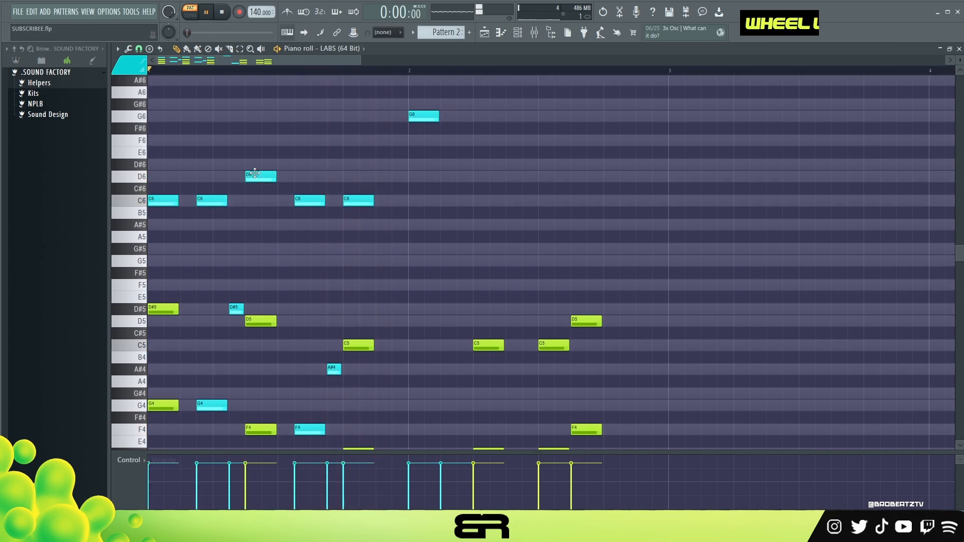
key(space)
key(space)
click(315, 225)
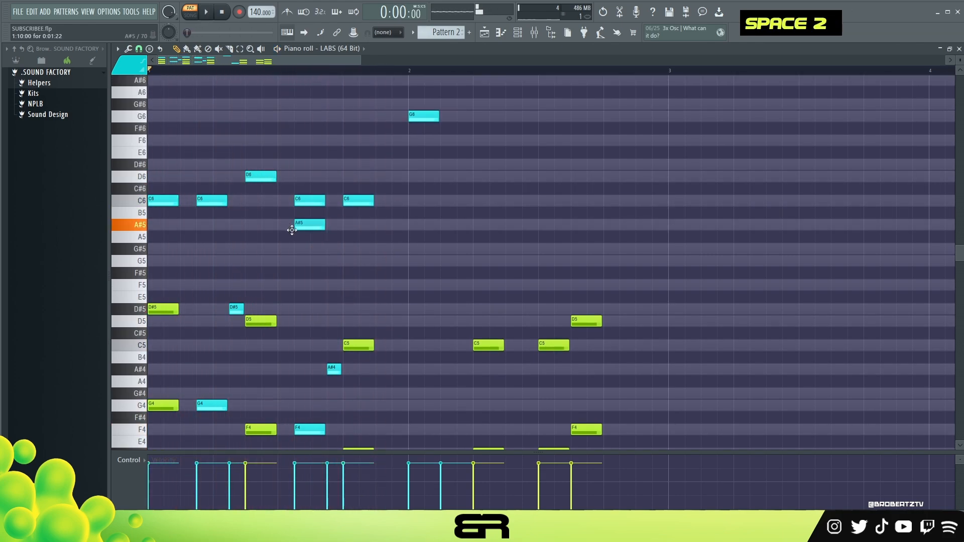
right_click(304, 201)
key(space)
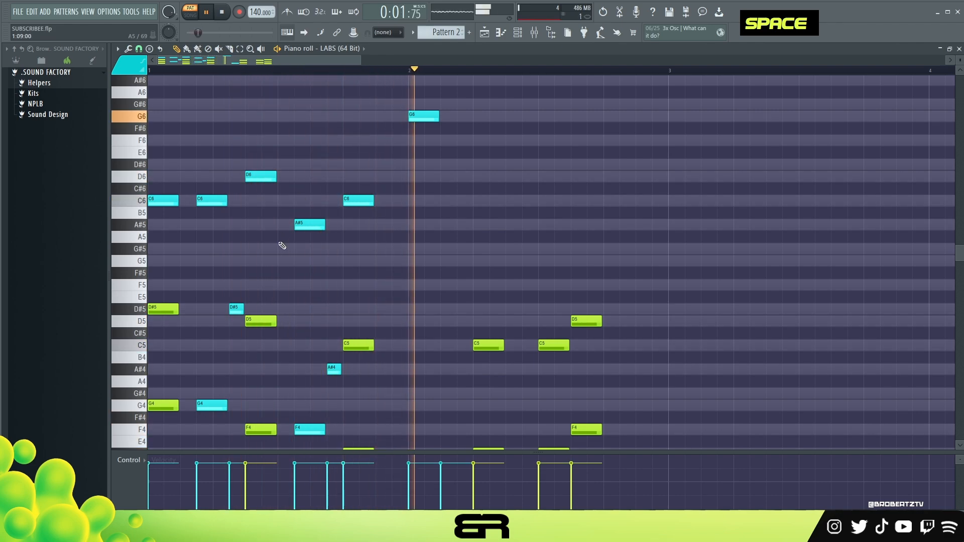
key(space)
Add a cyan F6 grace note about half a step long at the start of bar 2, nudging the G6 slightly behind it
click(400, 142)
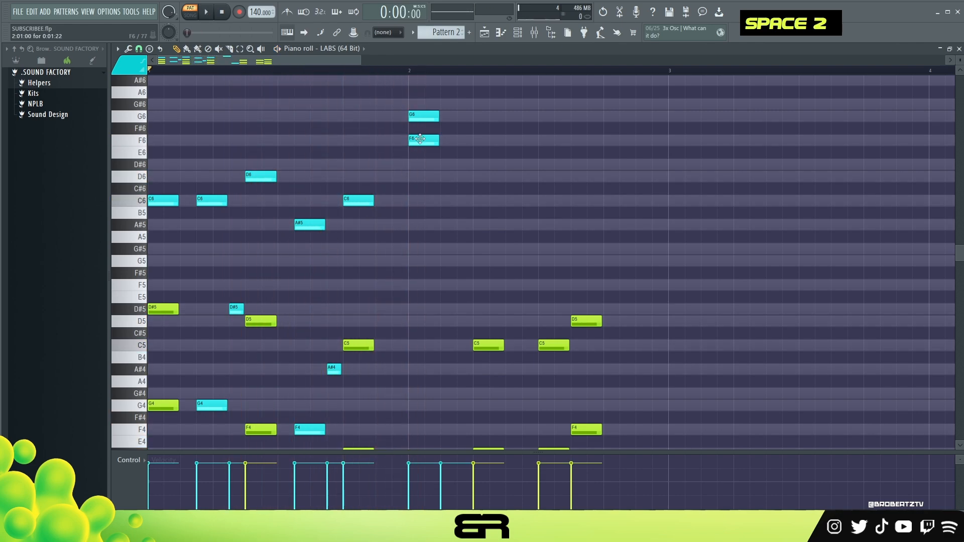
alt+click(427, 149)
key(ctrl+z)
mouse_move(440, 142)
mouse_down()
mouse_move(412, 145)
mouse_move(422, 118)
mouse_move(441, 146)
mouse_move(413, 150)
mouse_move(445, 143)
mouse_up()
right_click(445, 155)
Copy the short F6 note to step 3 of bar 2 and lengthen the copy to 0:02:01
ctrl+click(414, 141)
alt+click(453, 145)
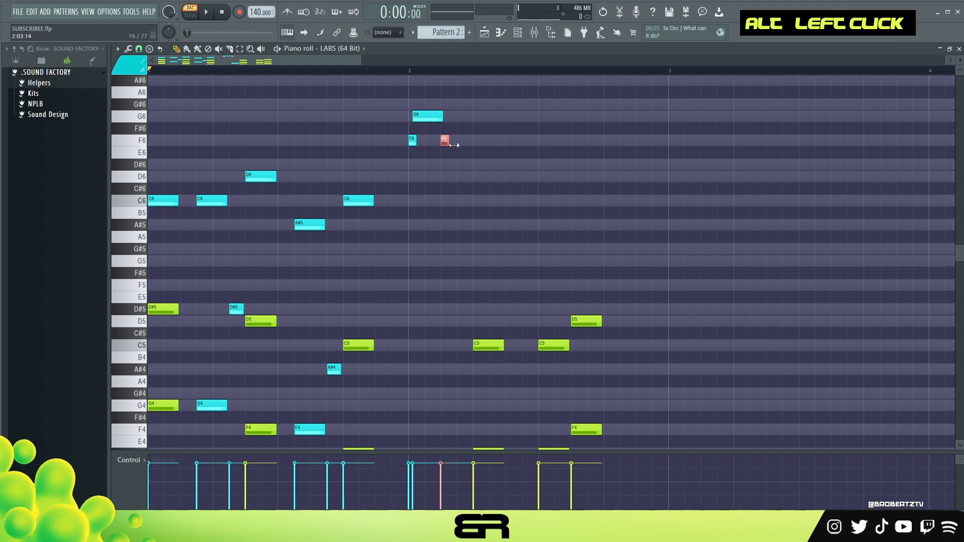
scroll(412, 229, down, 3)
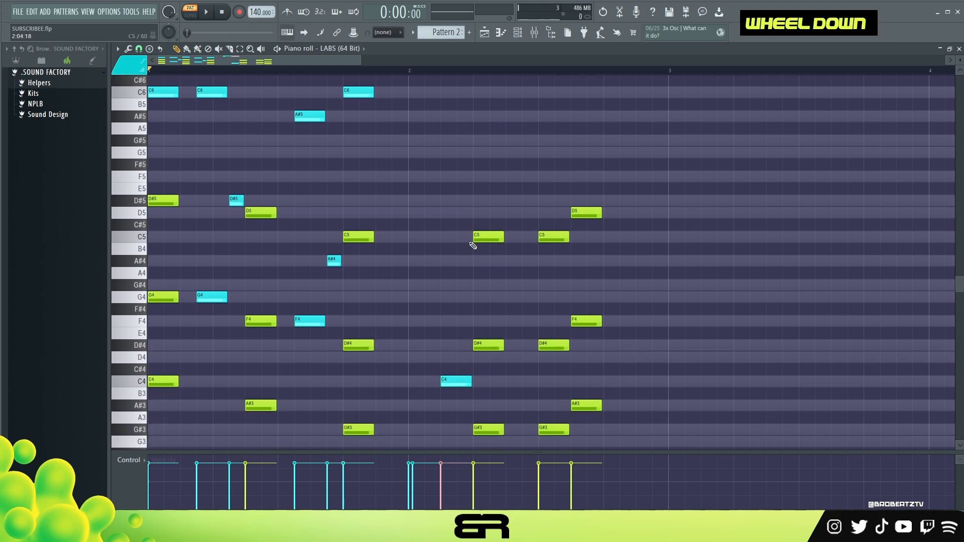
scroll(429, 271, up, 4)
ctrl+click(450, 179)
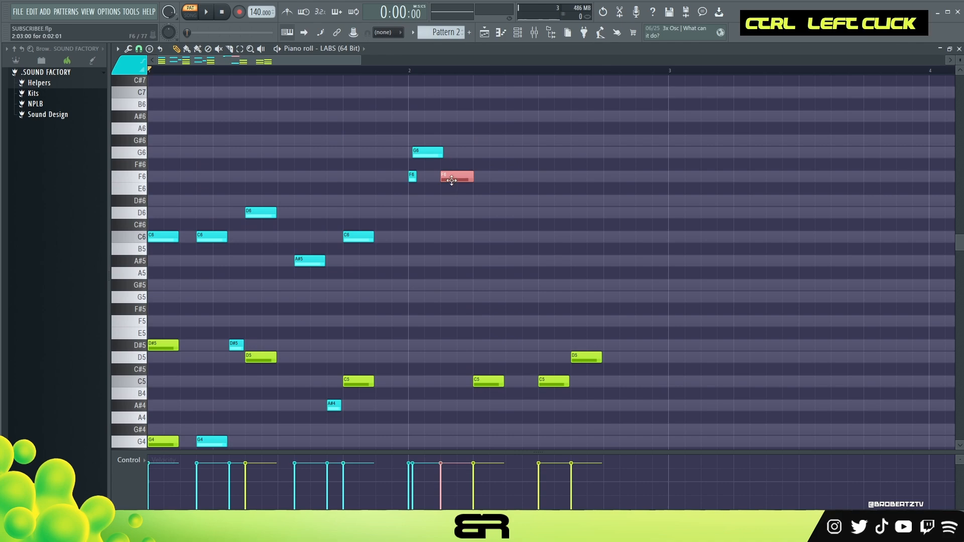
Add cyan D#6, A#5 and C6 notes at steps 5, 7 and 9 of bar 2, and play the pattern
drag(450, 180, 478, 209)
mouse_move(362, 220)
mouse_down()
mouse_move(353, 255)
mouse_move(319, 268)
mouse_up()
drag(319, 264, 518, 274)
right_click(519, 291)
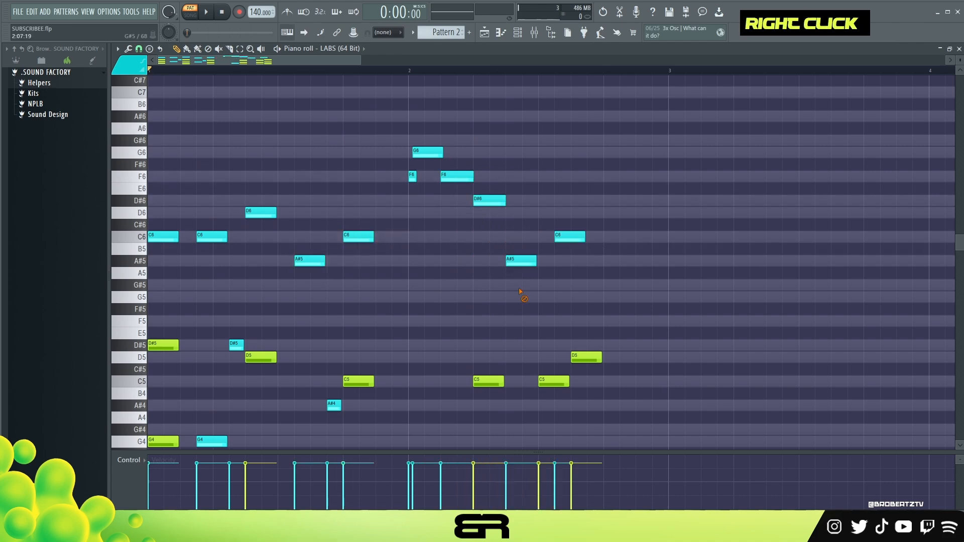
key(space)
drag(558, 237, 542, 238)
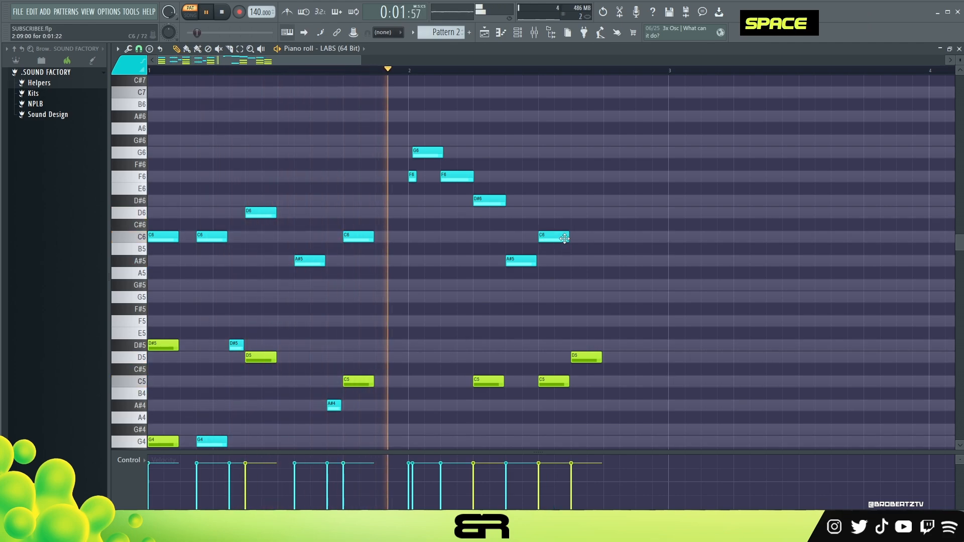
key(space)
Add a cyan D6 at step 13 of bar 2, lengthen it and the preceding C6 to over three steps, and play the pattern
click(606, 213)
key(space)
drag(633, 213, 663, 214)
drag(571, 238, 592, 237)
right_click(585, 238)
key(space)
Duplicate all notes of bars 1 and 2 into bars 3 and 4
scroll(549, 254, down, 3)
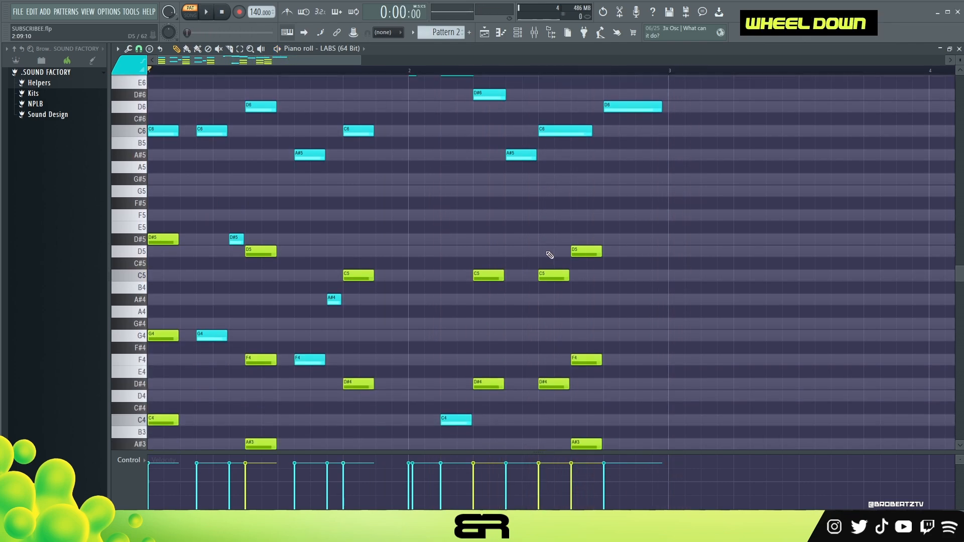
ctrl+right_click(680, 159)
ctrl+right_click(606, 205)
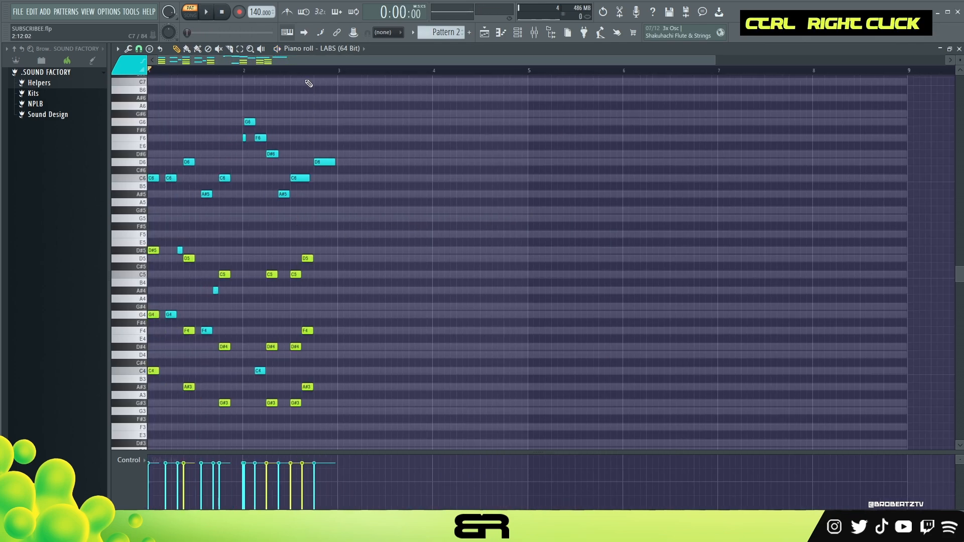
scroll(303, 63, up, 3)
scroll(504, 62, up, 2)
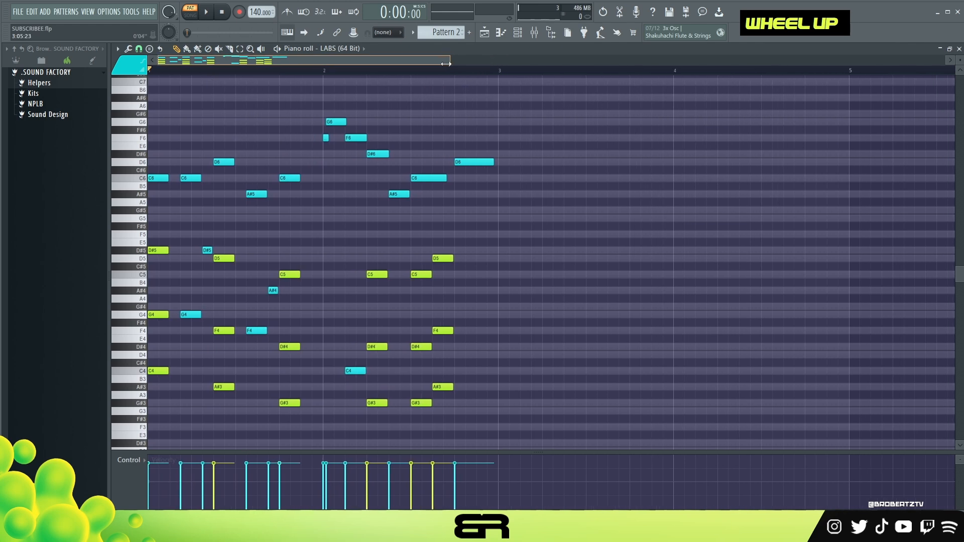
key(ctrl+a)
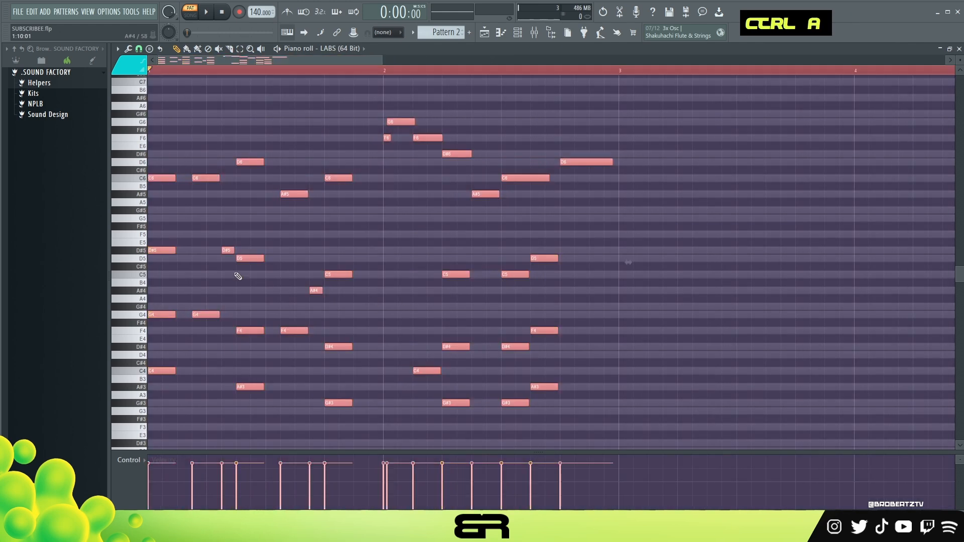
shift+drag(261, 281, 633, 270)
right_click(631, 199)
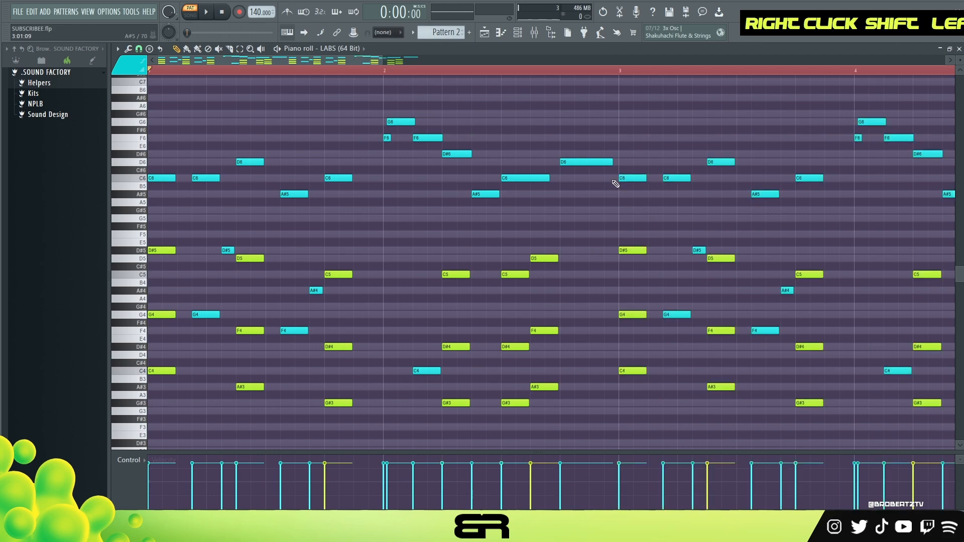
Delete the lower cyan notes copied among the chords: D#5, G4, F4 and A#4 in bar 3 and C4 in bar 4
drag(359, 60, 451, 76)
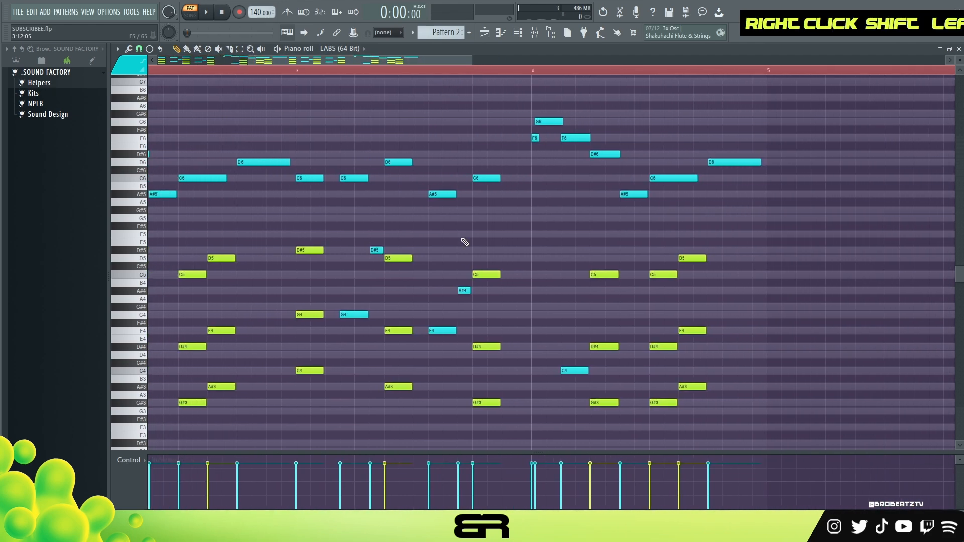
right_click(370, 249)
right_click(464, 290)
right_click(442, 330)
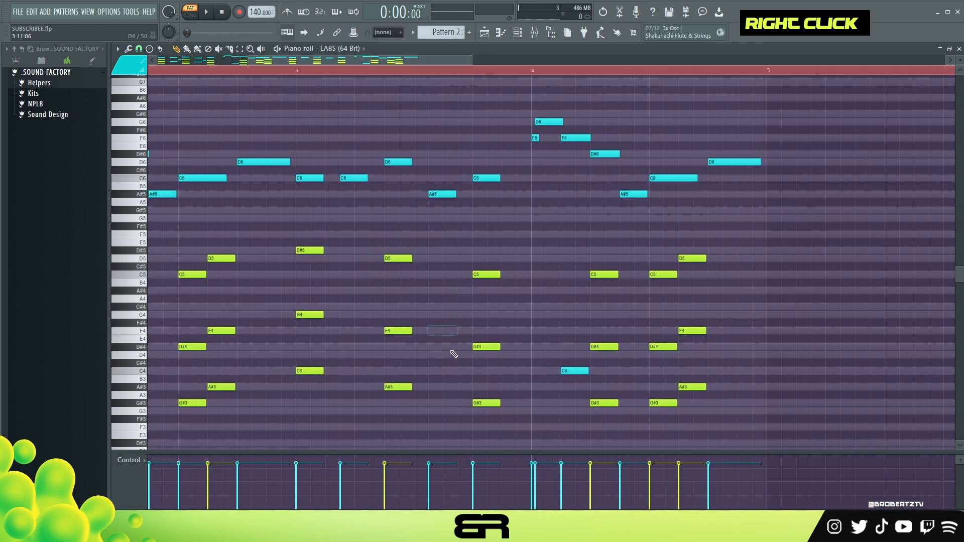
Join the chord notes of bars 3 and 4 with Legato and extend the last chord to the end of bar 4
drag(721, 250, 295, 432)
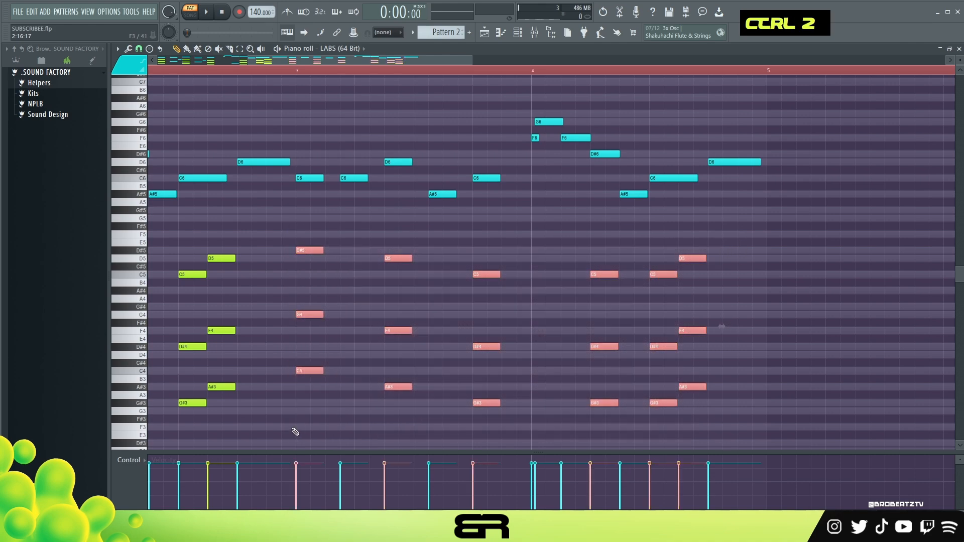
key(ctrl+l)
drag(756, 199, 766, 388)
Chop the chord notes of bars 3 and 4 into two-step pieces using the Default chopper pattern
key(ctrl+a)
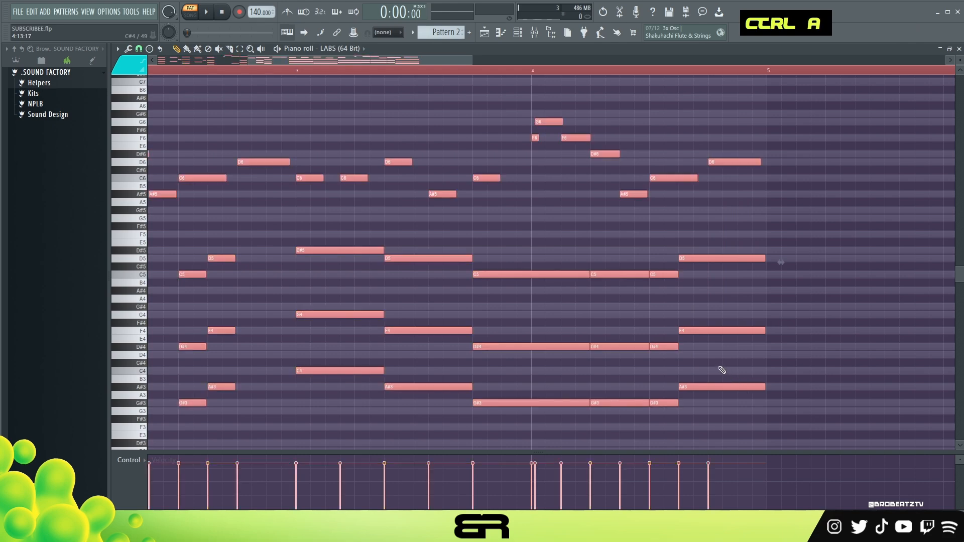
drag(801, 215, 372, 420)
key(alt+u)
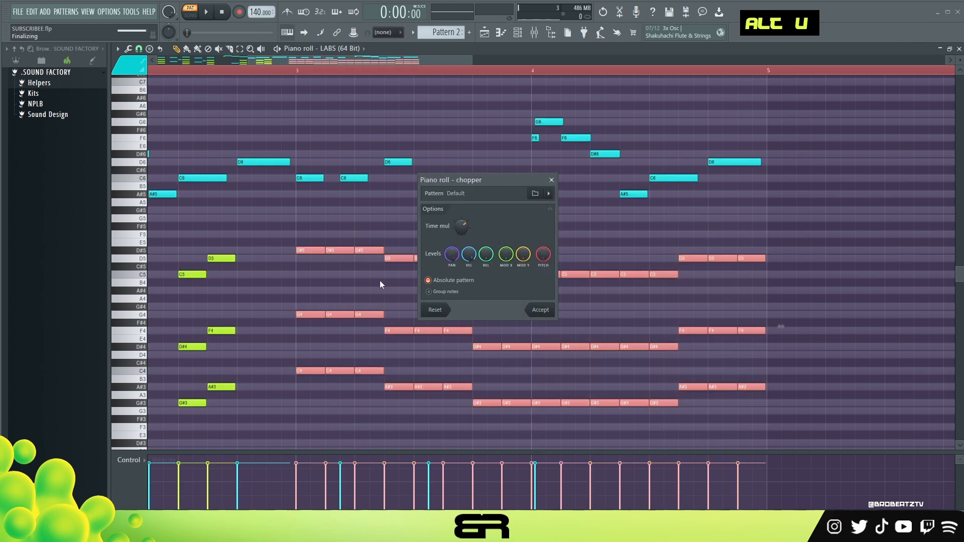
key(Return)
right_click(350, 108)
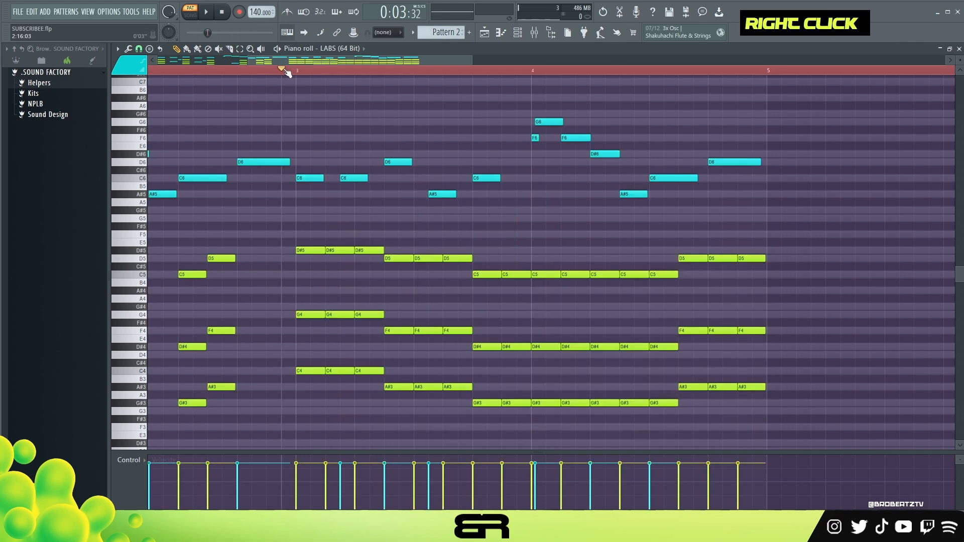
Show all four bars and play the pattern to check the chopped chords with the melody
ctrl+right_click(301, 97)
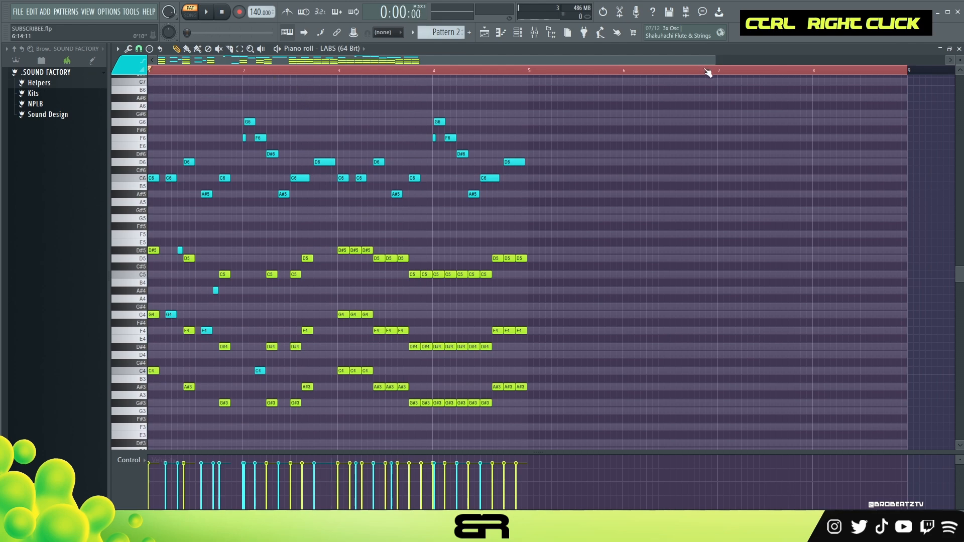
drag(715, 60, 483, 60)
key(space)
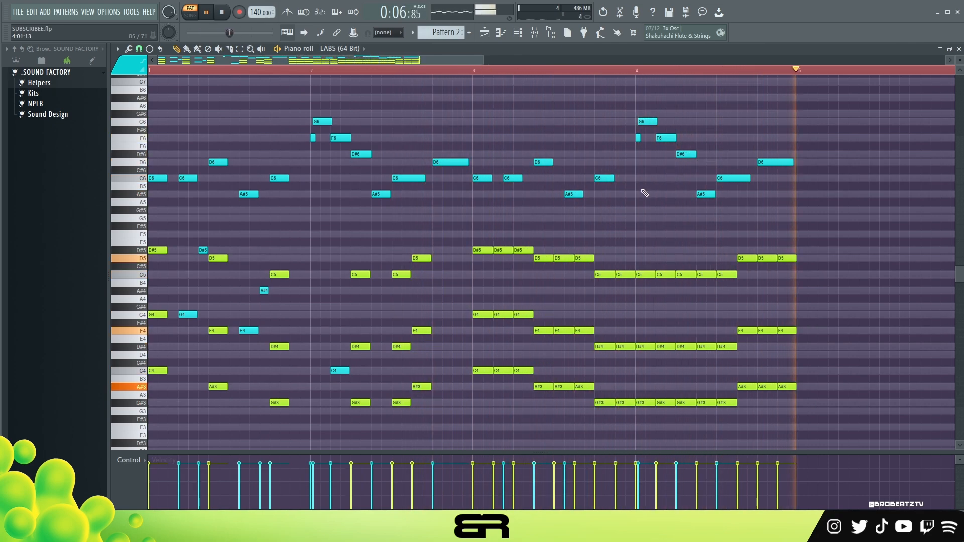
key(space)
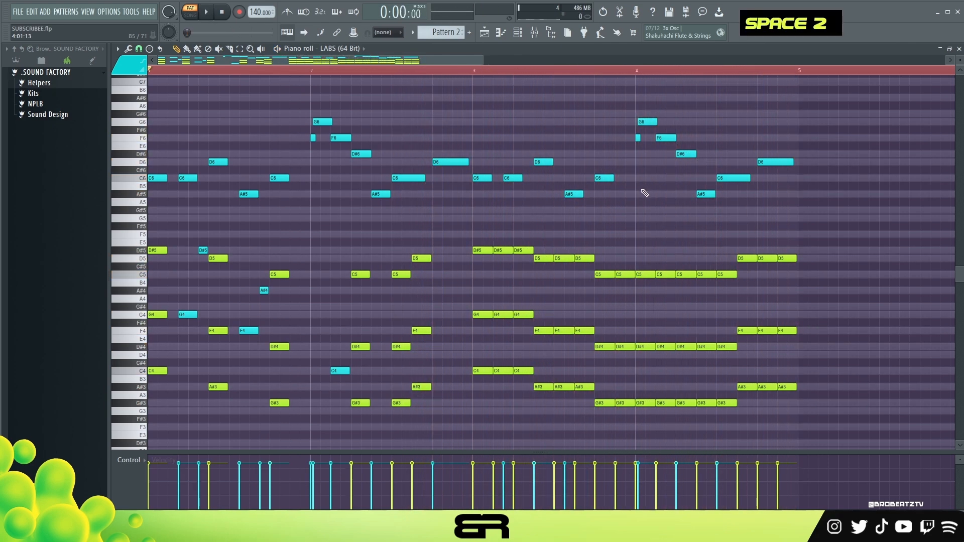
Select the top row of chopped chord notes in bars 3 and 4: D#5, D5 and C5
right_click(658, 246)
drag(827, 223, 474, 292)
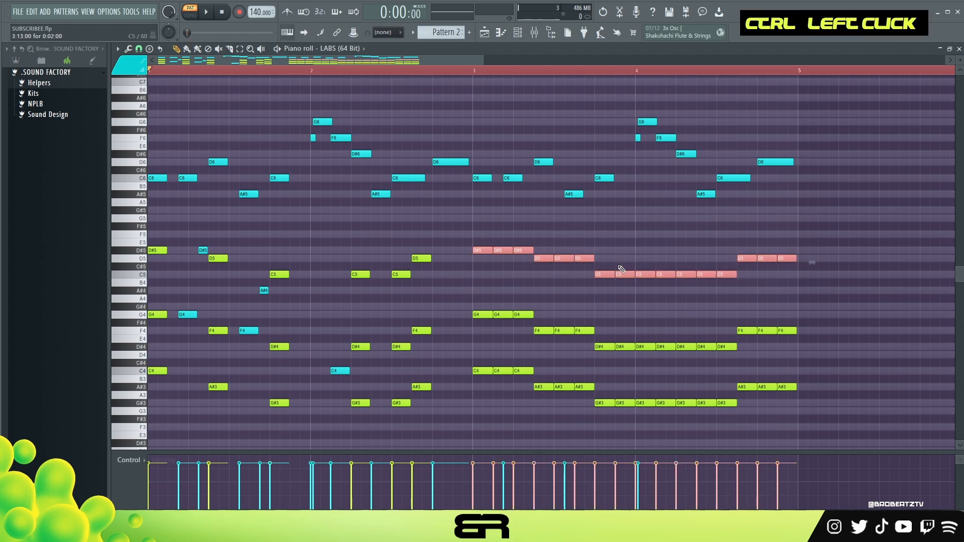
right_click(666, 232)
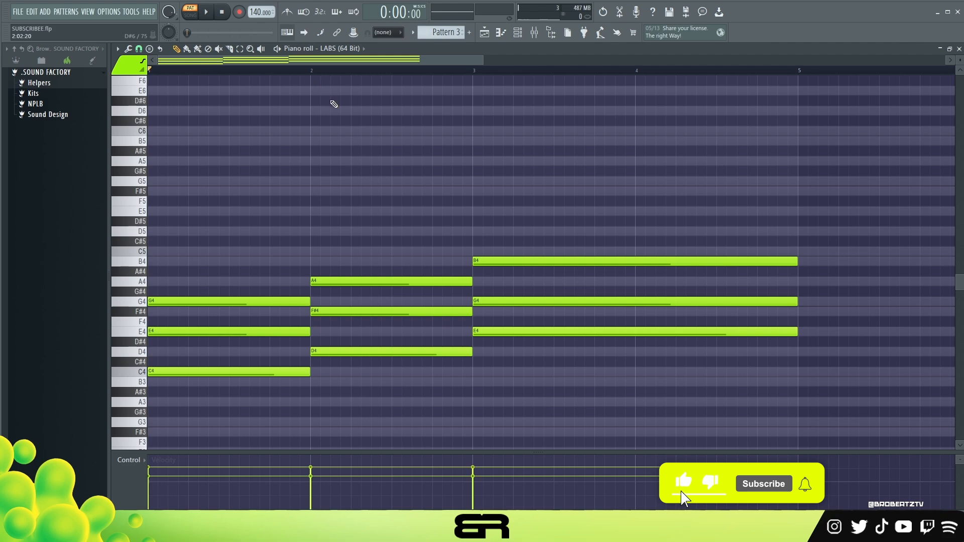
drag(548, 227, 521, 318)
drag(415, 258, 398, 338)
drag(367, 269, 370, 327)
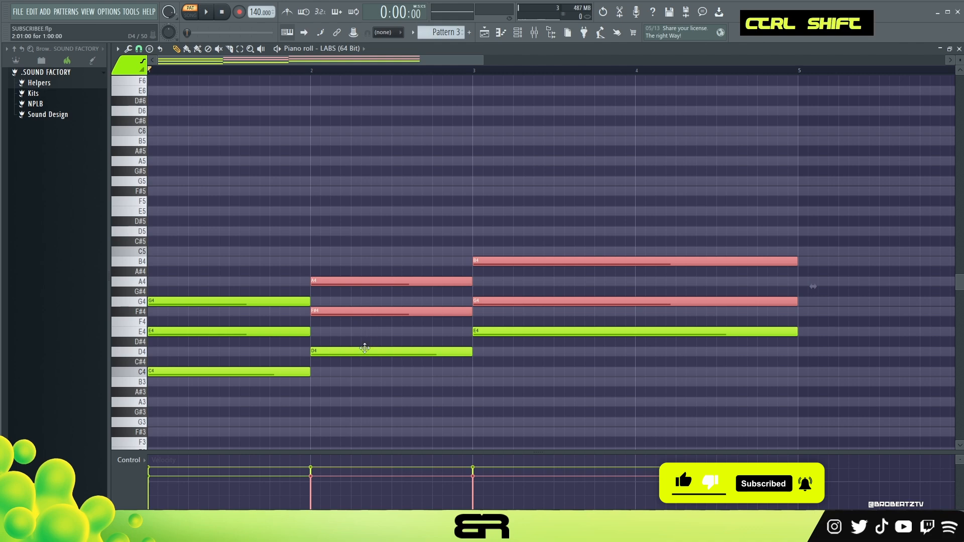
right_click(311, 291)
Add a B4 note above the first chord and stretch it across all of bar 1
click(175, 261)
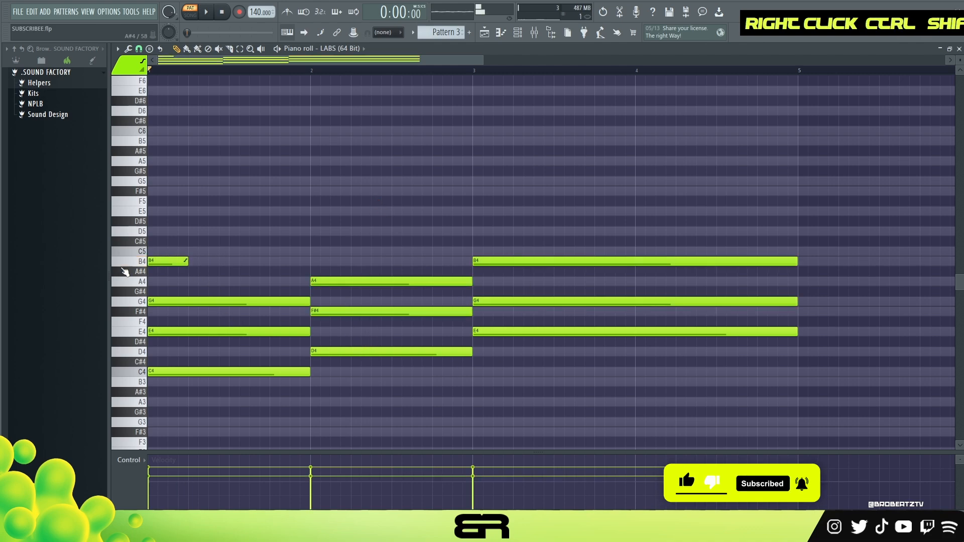
drag(189, 261, 306, 262)
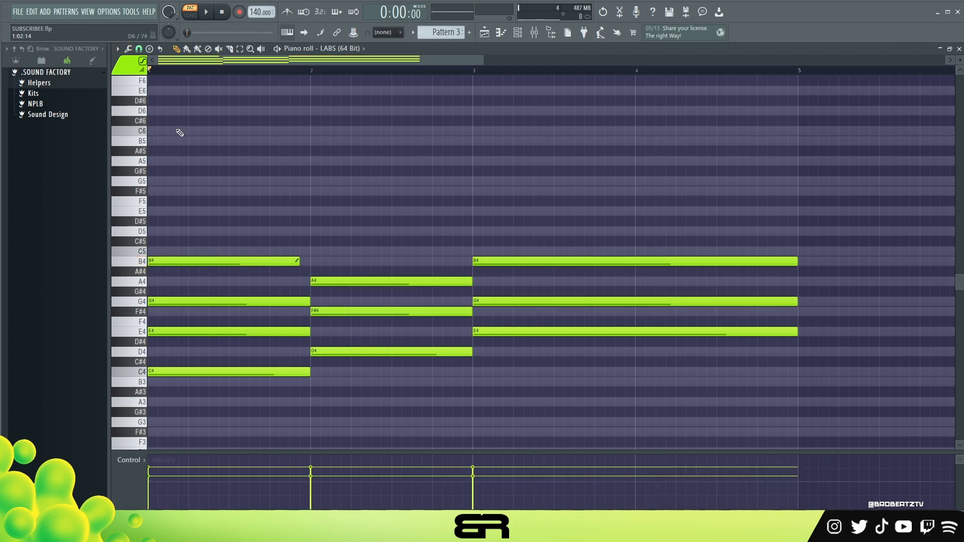
drag(298, 261, 310, 261)
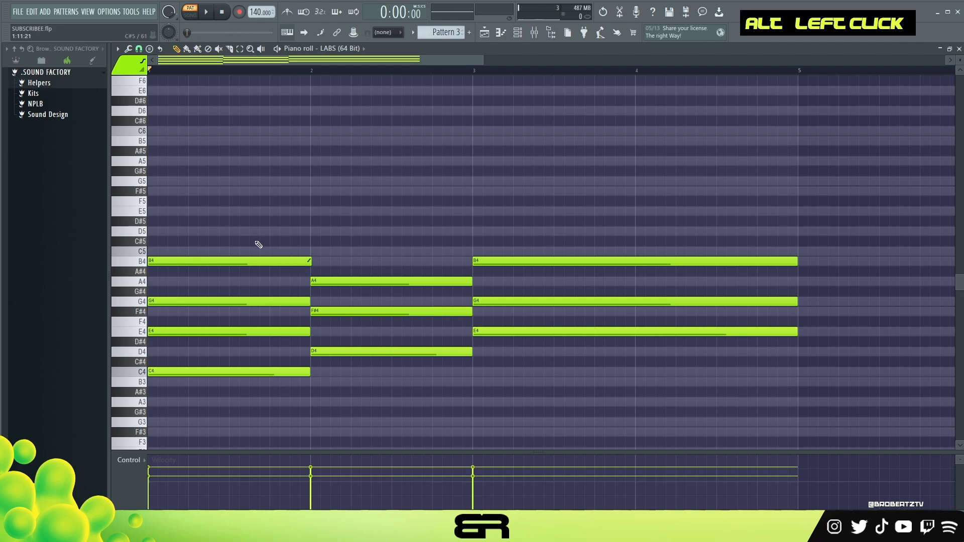
Transpose the E4 and G4 notes of the bar 1 chord up one octave
alt+right_click(203, 270)
ctrl+drag(281, 249, 260, 335)
key(ctrl+Up)
key(ctrl+Down)
right_click(281, 280)
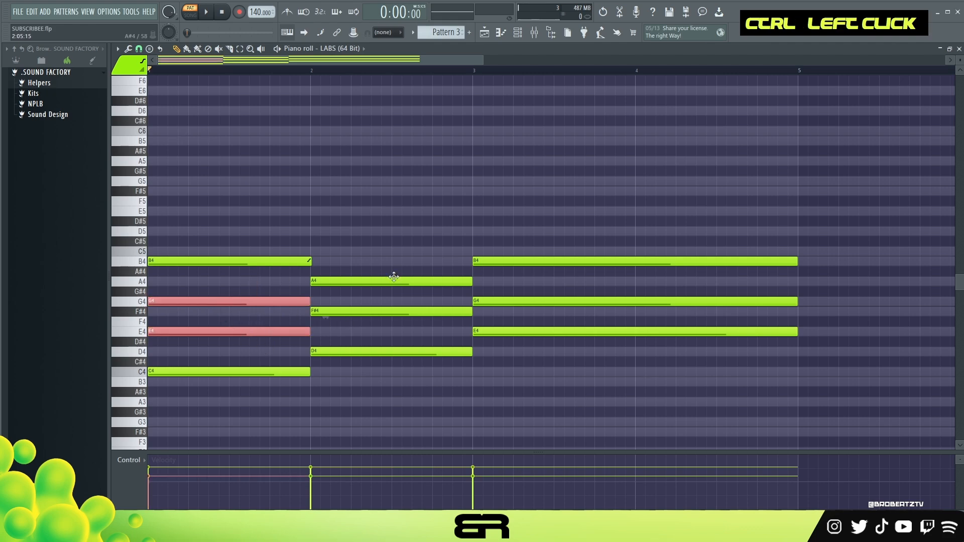
key(ctrl+Up)
right_click(305, 282)
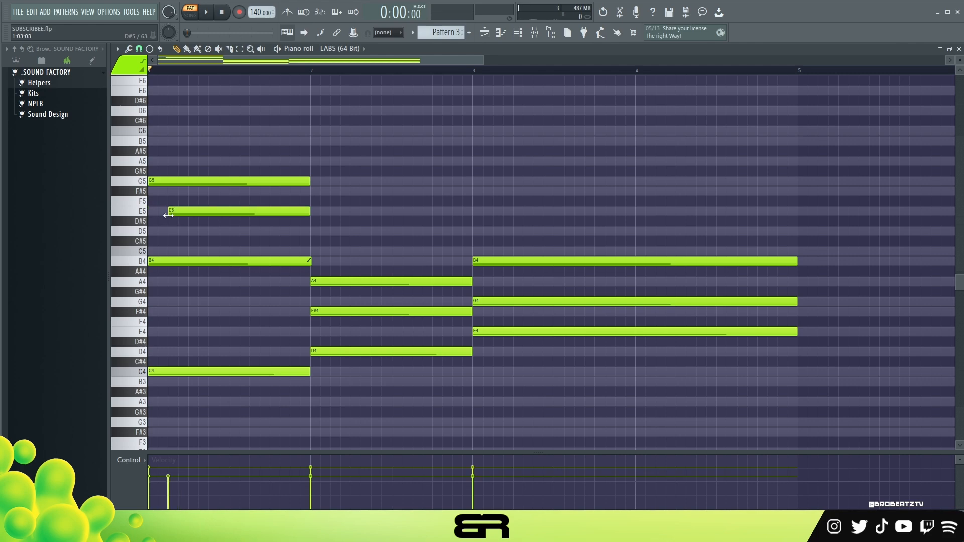
Delay the start of the bar 1 G5 to four steps in, after the E5, and play the pattern
drag(149, 184, 189, 183)
key(space)
key(space)
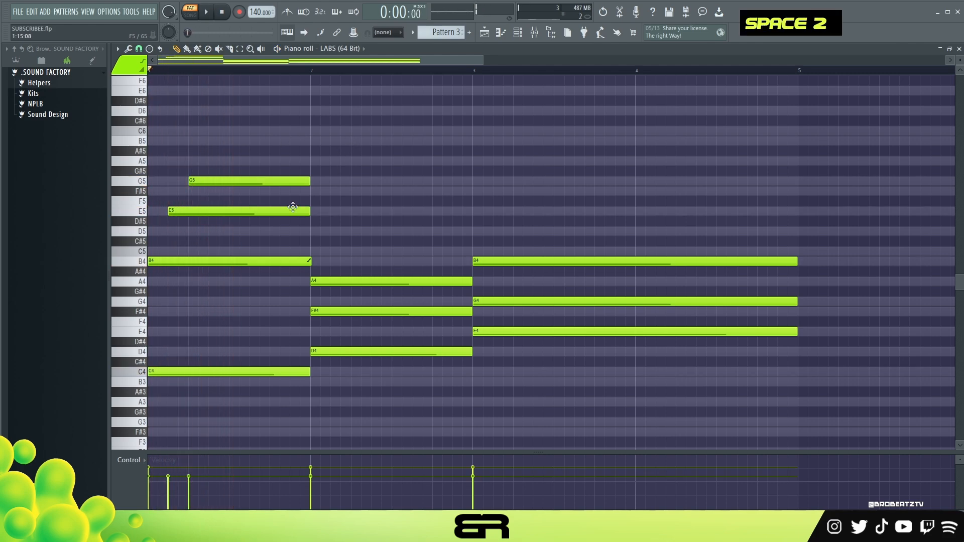
Restore the original bar 1 chord of C4, E4 and G4 and delete the added B4
drag(193, 182, 153, 187)
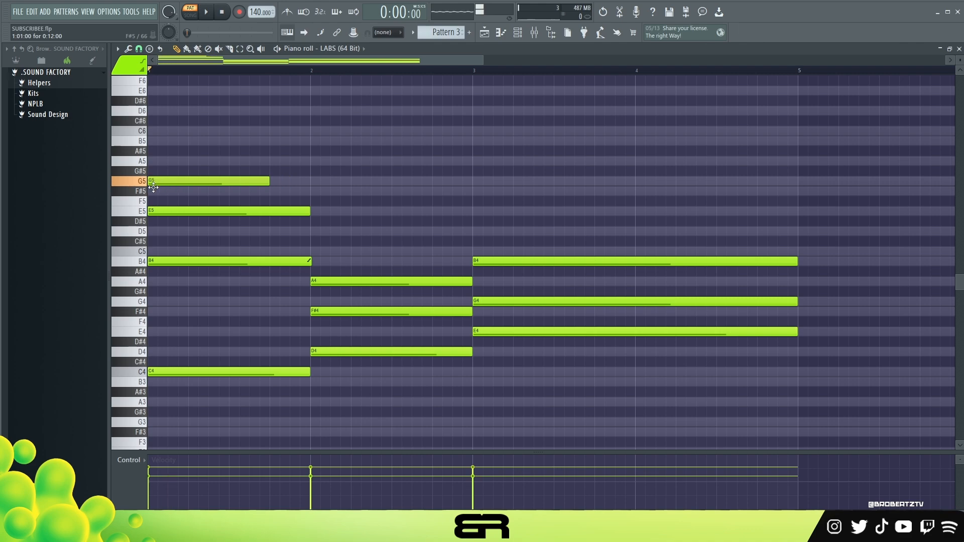
drag(300, 177, 282, 220)
key(ctrl+Down)
right_click(279, 236)
right_click(263, 263)
Recolor the upper two notes of each of the three chords teal green
drag(560, 232, 546, 317)
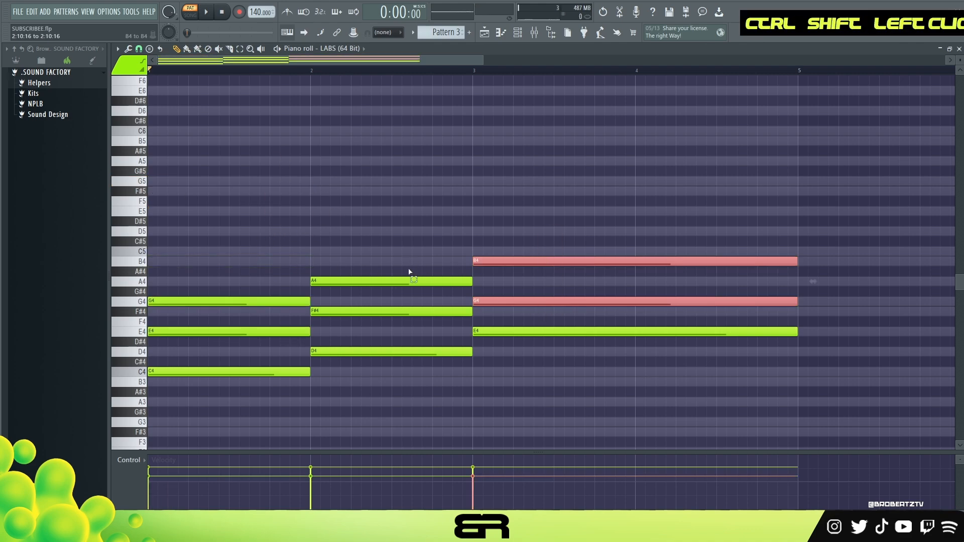
drag(329, 273, 340, 318)
drag(247, 287, 255, 331)
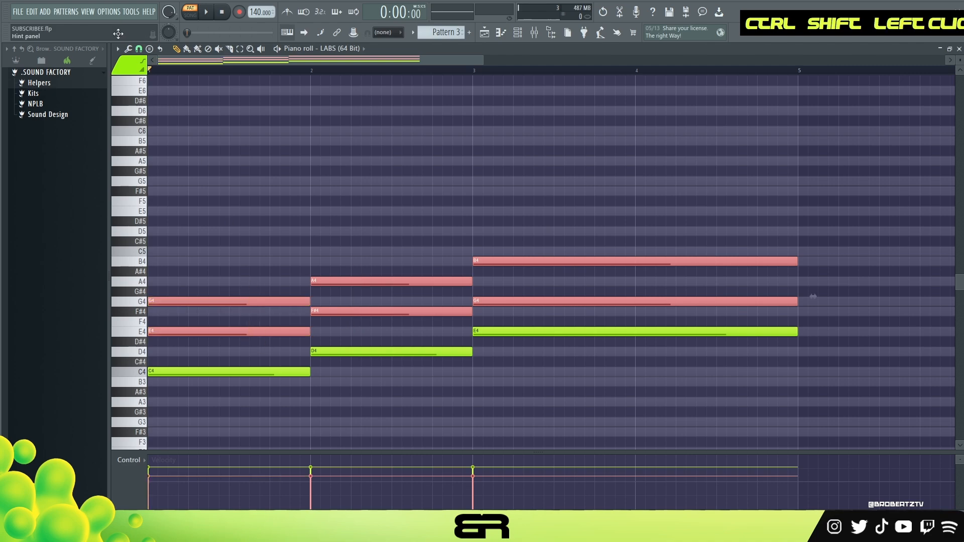
click(129, 64)
click(138, 110)
key(alt+c)
Transpose the upper two notes of every chord up two octaves
drag(556, 249, 556, 317)
drag(430, 268, 421, 327)
drag(255, 287, 255, 334)
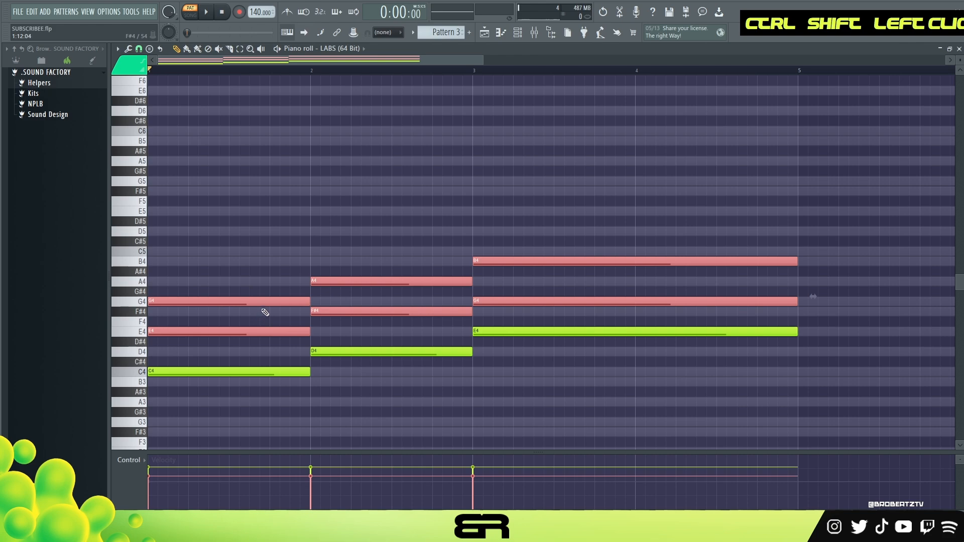
key(ctrl+Up)
key(ctrl+Up)
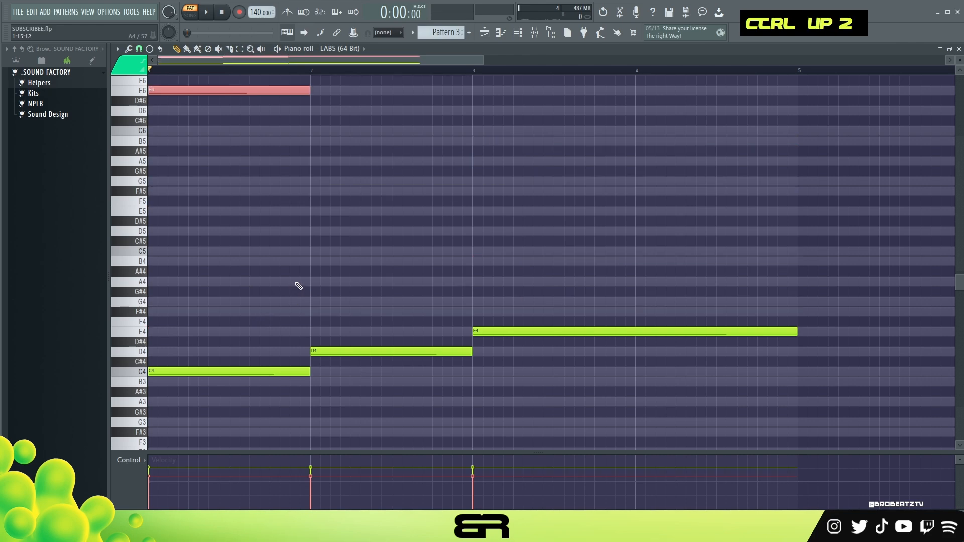
Transpose the lower row of teal notes, E6, F#6 and G6, down one octave
scroll(306, 285, up, 3)
right_click(525, 189)
ctrl+shift+click(525, 151)
ctrl+shift+click(387, 162)
ctrl+shift+click(287, 181)
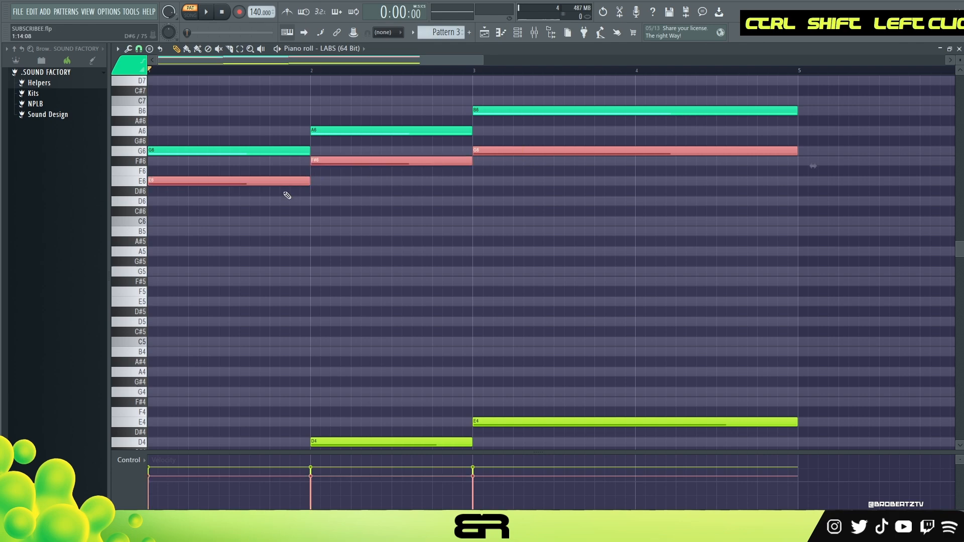
key(ctrl+Down)
right_click(375, 249)
Play the pattern to check the spread-out teal notes against the bass notes
key(space)
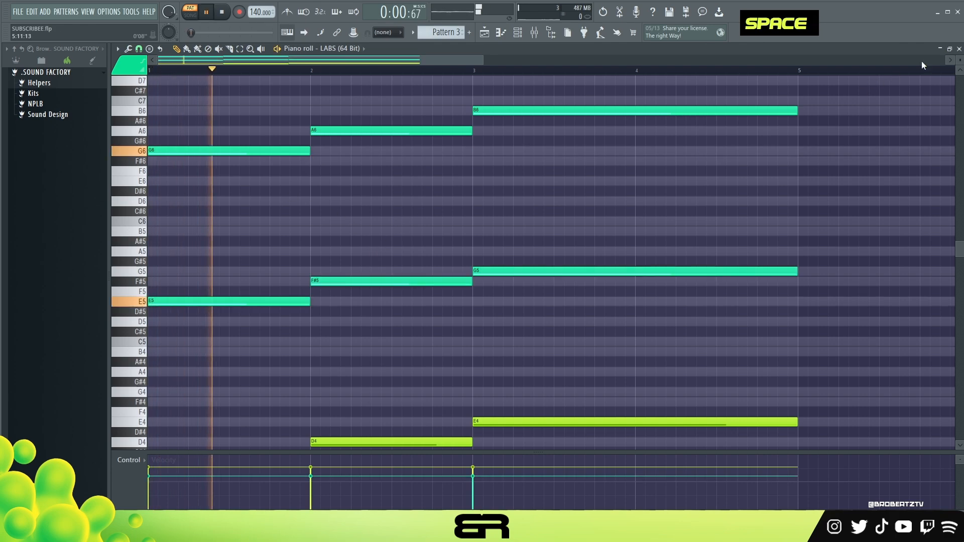
scroll(720, 192, down, 1)
right_click(611, 177)
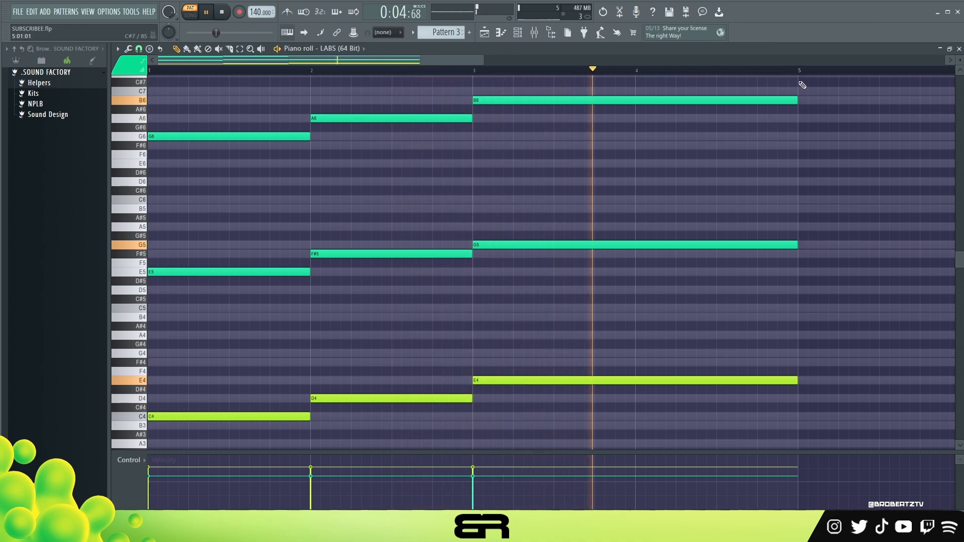
key(space)
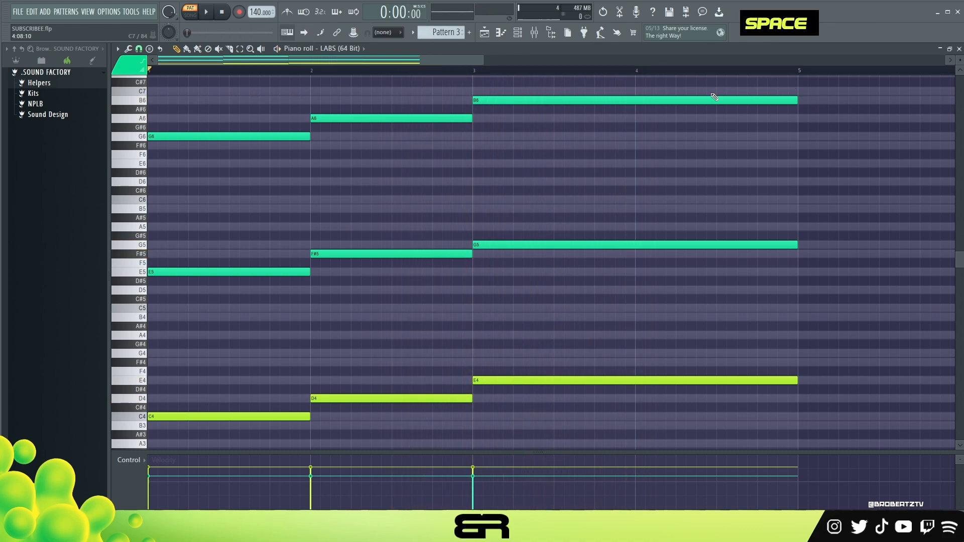
Turn the long G6 note of bar 1 into a descending phrase of G6, F#6 and E6
right_click(623, 150)
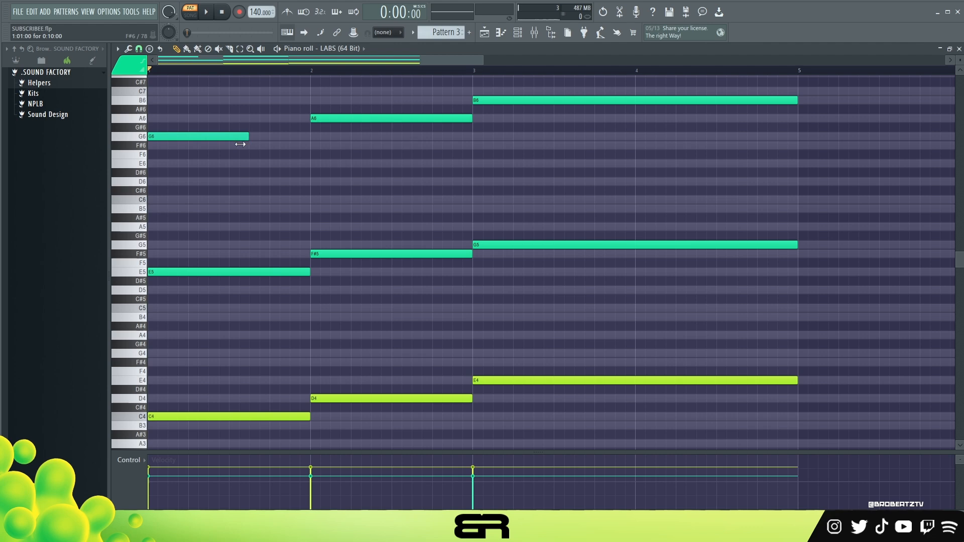
mouse_move(284, 137)
mouse_down()
mouse_move(209, 137)
mouse_move(289, 169)
mouse_up()
ctrl+click(176, 136)
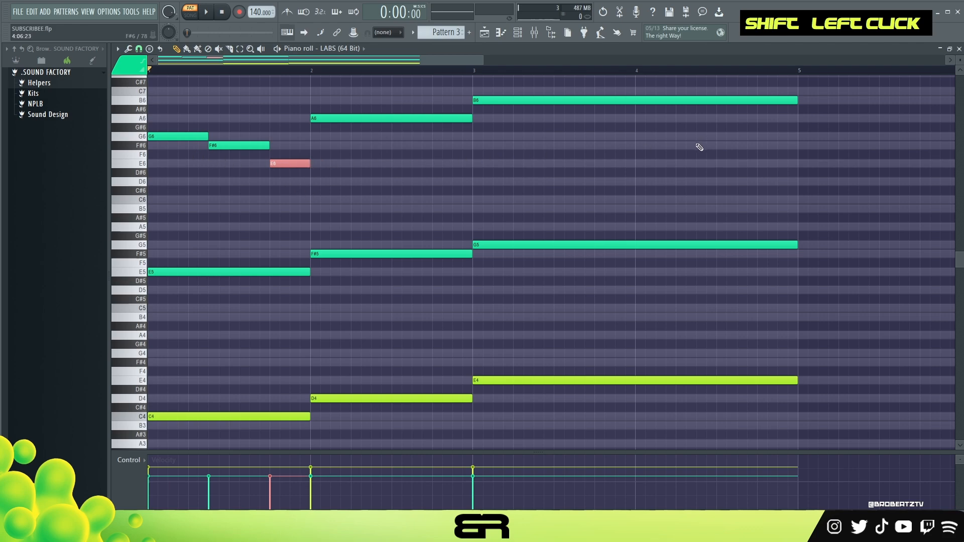
Copy the bar 1 phrase into bar 2 as A6, G6 and F#6 in place of the long A6, and play it
drag(163, 114, 284, 173)
mouse_move(176, 138)
mouse_down()
mouse_move(663, 147)
mouse_move(339, 146)
mouse_move(379, 128)
mouse_move(388, 147)
mouse_up()
key(shift+Down)
drag(450, 134, 453, 158)
key(shift+Down)
key(shift+Down)
key(shift+Up)
key(shift+Up)
right_click(445, 118)
key(space)
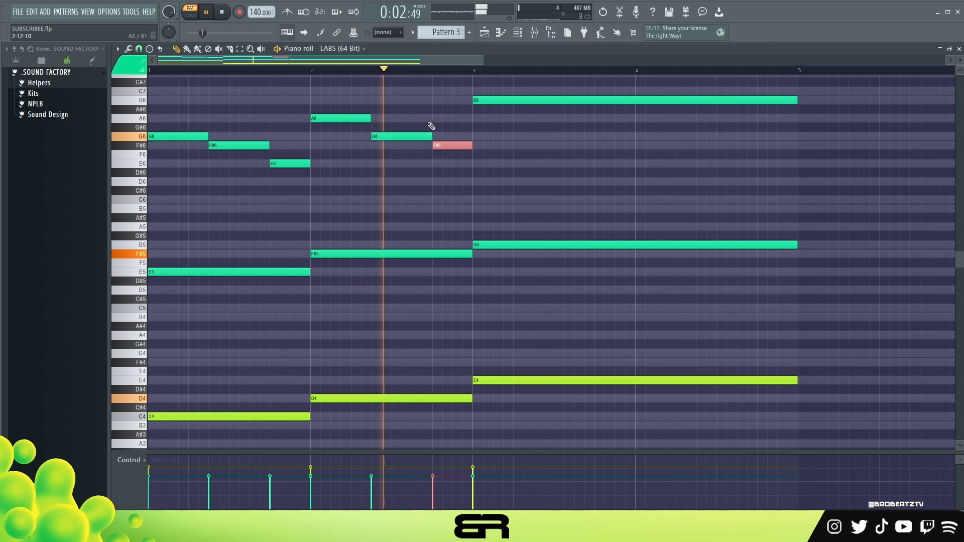
key(space)
Replace the long B6 with a copy of the bar 2 phrase in bar 3, pitched B6, A6 and G6
right_click(516, 99)
drag(327, 96, 483, 146)
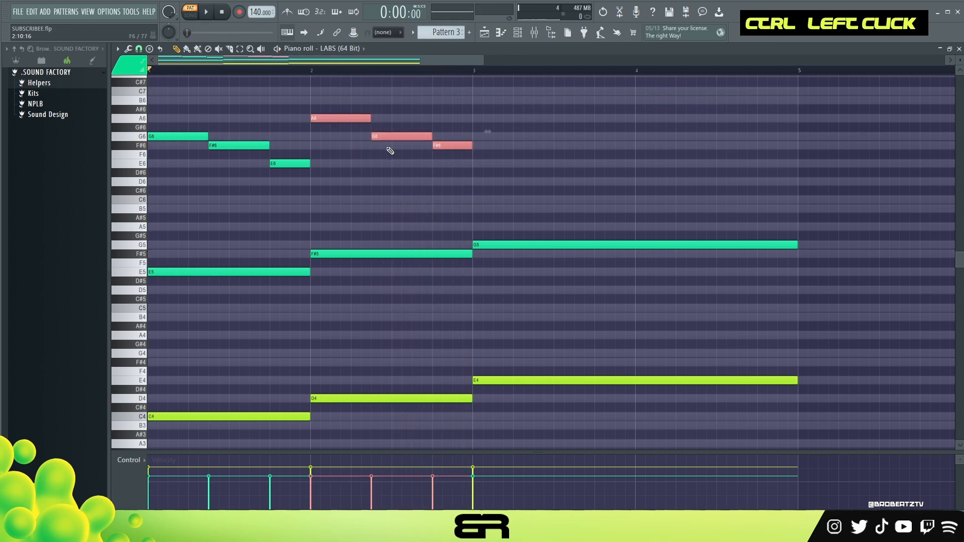
drag(325, 121, 488, 99)
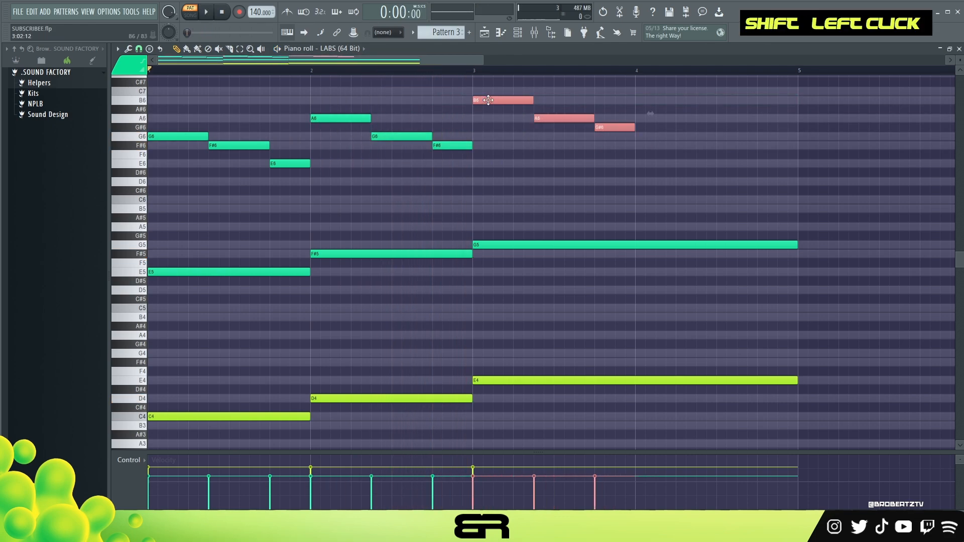
ctrl+click(604, 128)
key(shift+Down)
Copy the B6, A6 and G6 phrase from bar 3 into bar 4
drag(624, 152, 664, 102)
right_click(723, 178)
scroll(749, 194, up, 2)
ctrl+click(774, 192)
key(shift)
key(shift)
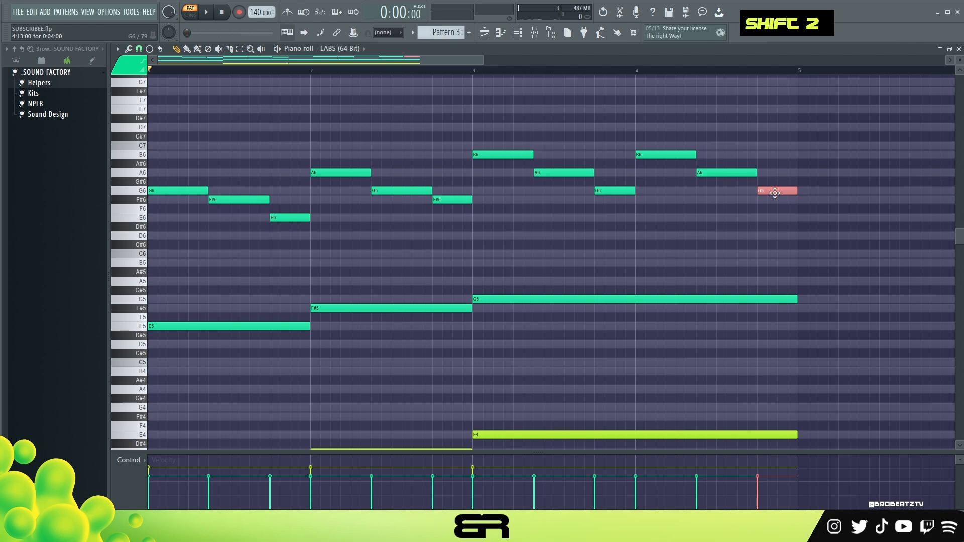
drag(765, 192, 777, 191)
right_click(784, 194)
Play the pattern to check the descending melody over all four bars
key(space)
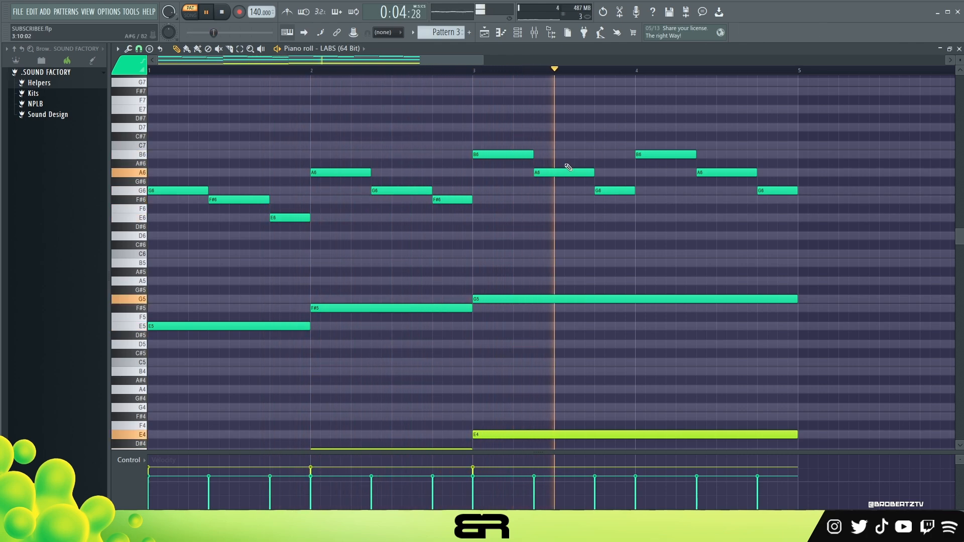
key(space)
key(space)
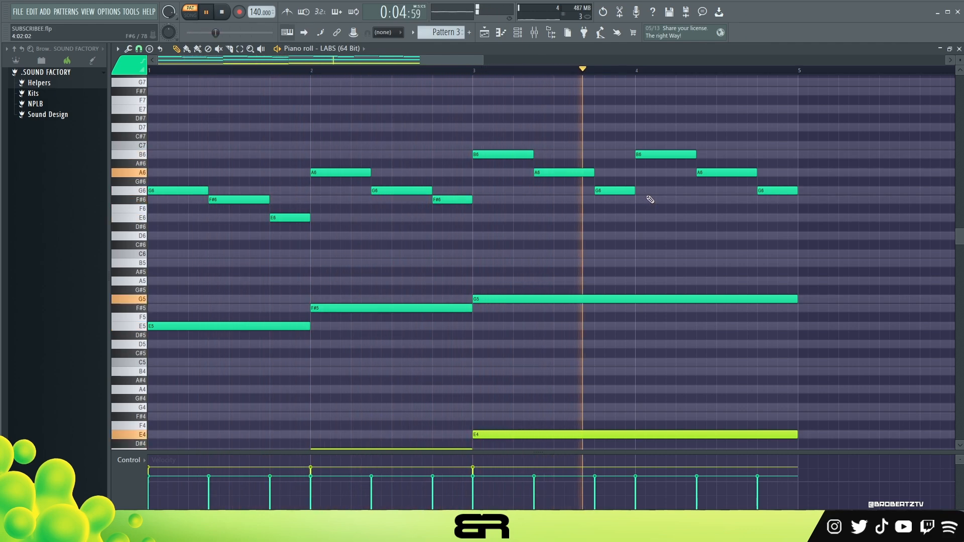
key(space)
Rework the end of bar 4 into shortened A6 and G6 notes followed by a closing D7, and play it
mouse_move(767, 191)
mouse_down()
mouse_move(753, 194)
mouse_move(772, 197)
mouse_move(766, 130)
mouse_up()
ctrl+click(747, 194)
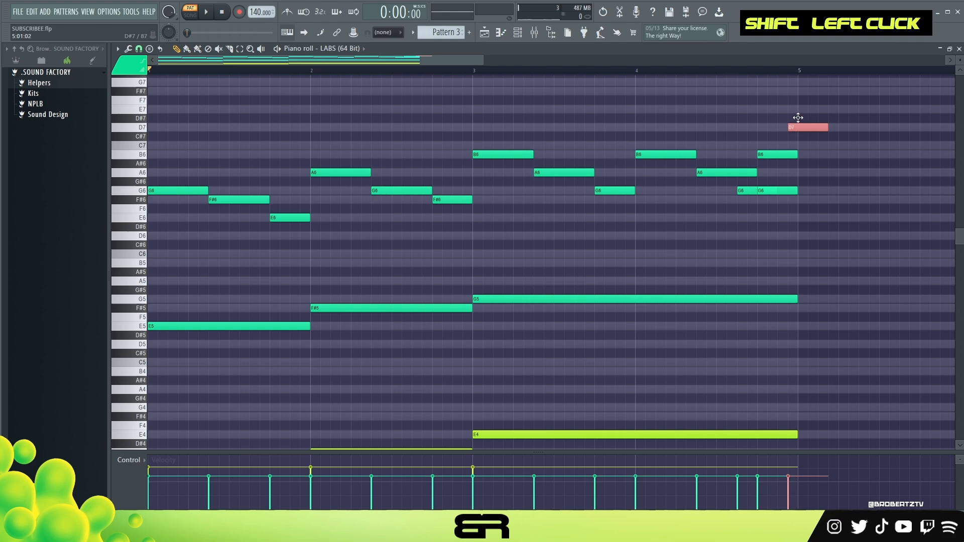
right_click(790, 154)
right_click(793, 191)
drag(777, 191, 735, 172)
key(space)
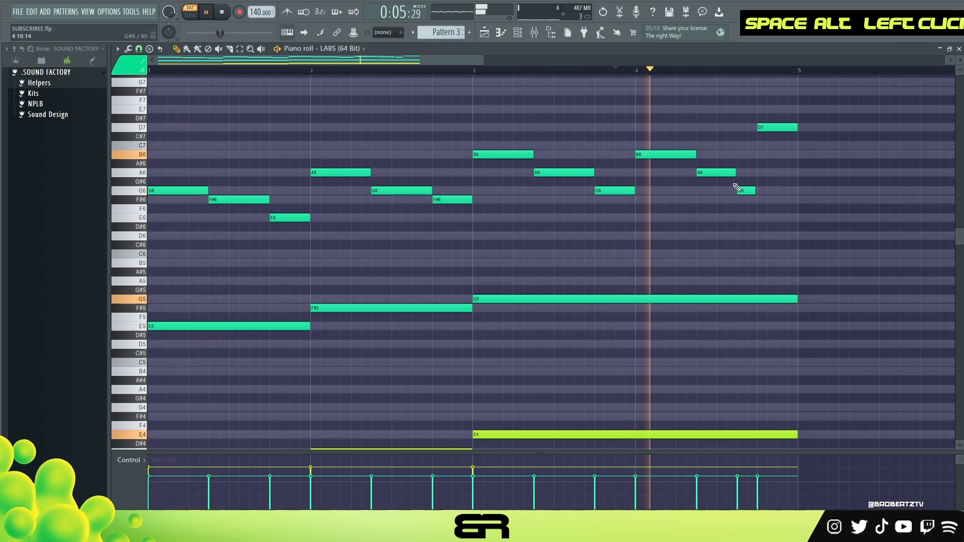
key(space)
Add lower notes at the end of bar 4: a D6 beneath the short G6 and a B5 beneath the D7
mouse_move(784, 122)
mouse_down()
mouse_move(767, 249)
mouse_move(721, 232)
mouse_up()
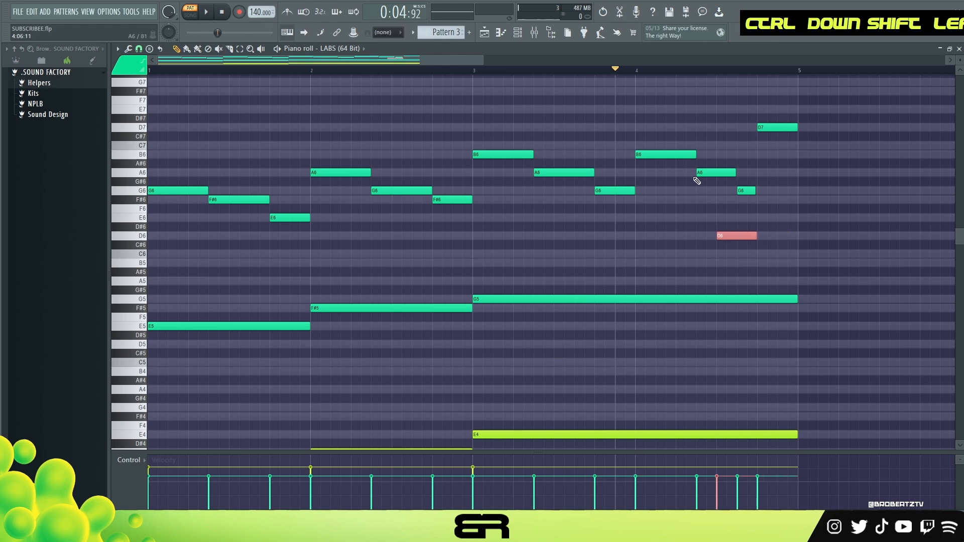
right_click(710, 183)
alt+right_click(699, 183)
ctrl+drag(770, 172, 721, 190)
ctrl+drag(739, 233, 773, 262)
right_click(774, 264)
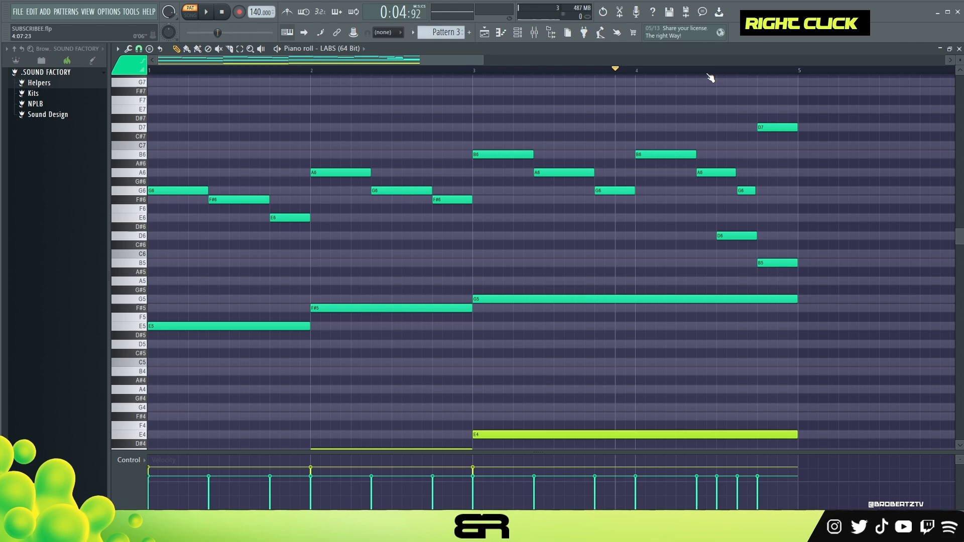
alt+right_click(653, 136)
alt+drag(753, 142, 792, 146)
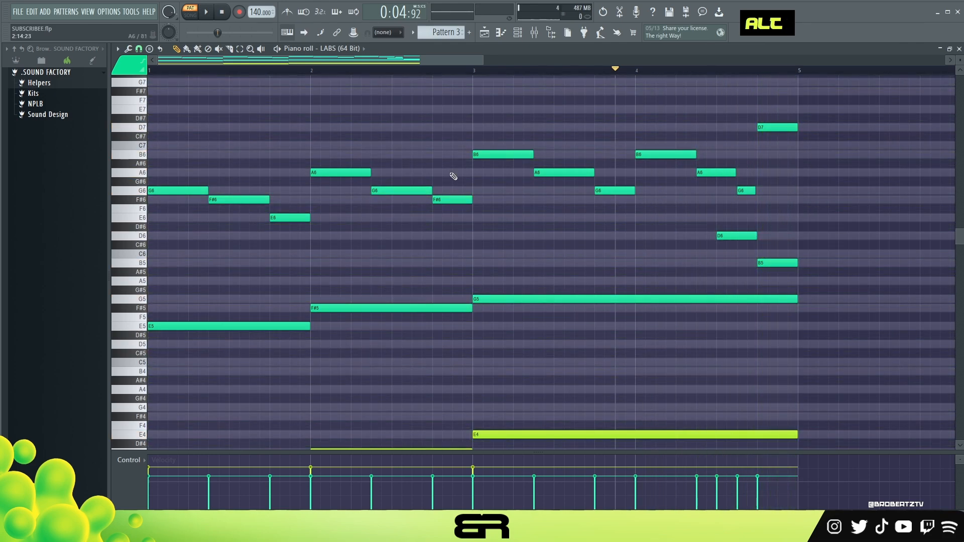
Shorten the low E5 of bar 1 and copy it as overlapping F#5 and G5 notes starting in the bar's second half
scroll(458, 174, down, 1)
ctrl+drag(511, 249, 304, 332)
ctrl+right_click(304, 333)
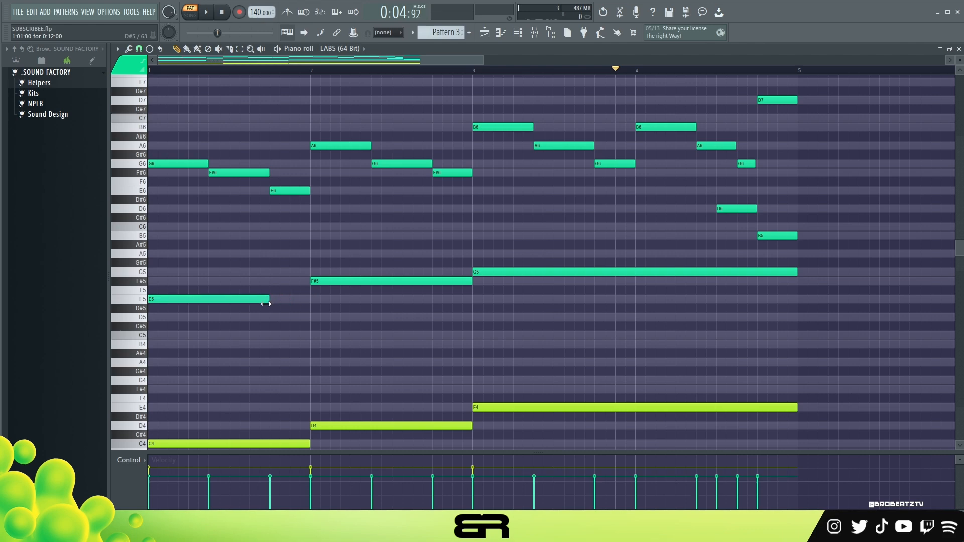
ctrl+click(168, 299)
drag(162, 299, 267, 268)
key(space)
key(space)
Lower the velocity of the E5, F#5 and G5 notes in the low teal row and play the pattern
drag(148, 241, 598, 366)
scroll(608, 357, down, 2)
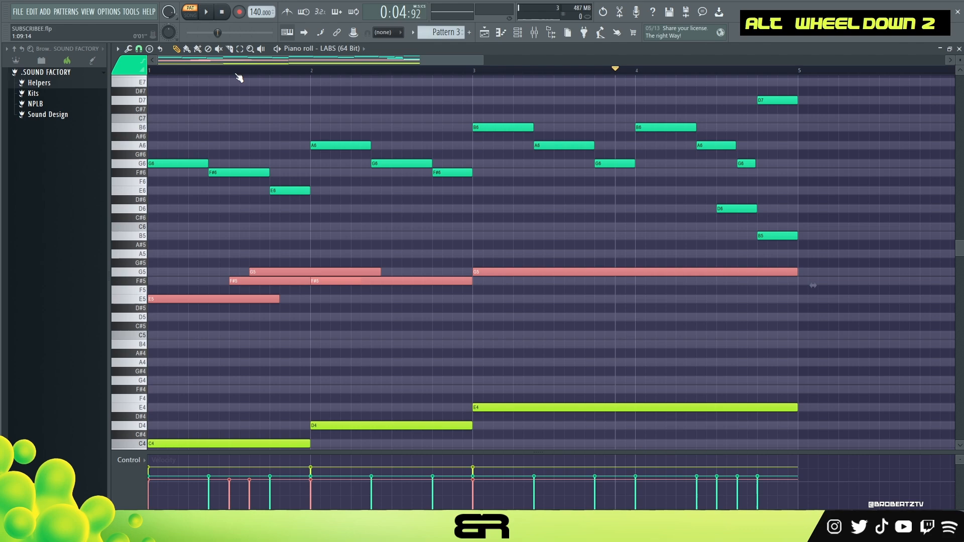
right_click(220, 100)
key(space)
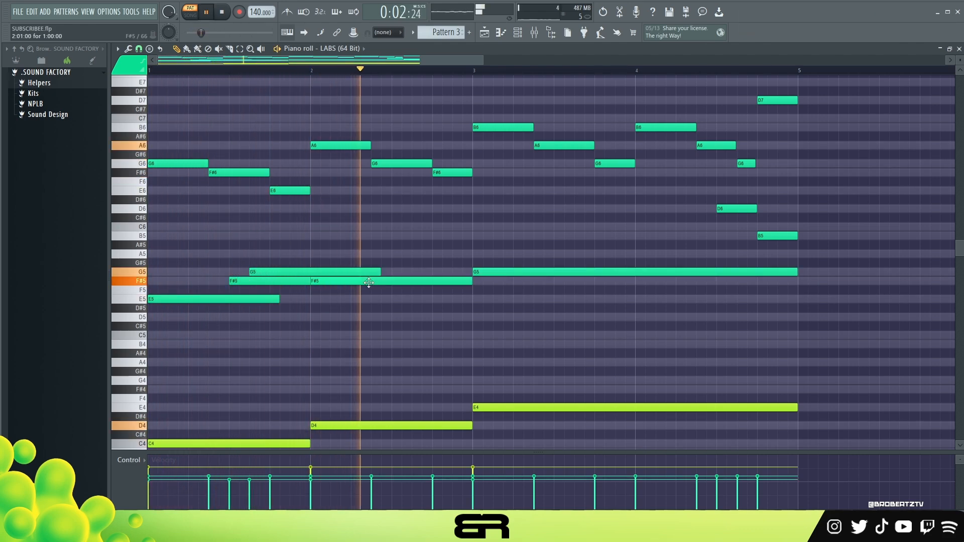
key(space)
Copy the overlapping F#5 and G5 pair from bar 1 into the second half of bar 2 and play the pattern
drag(298, 265, 420, 291)
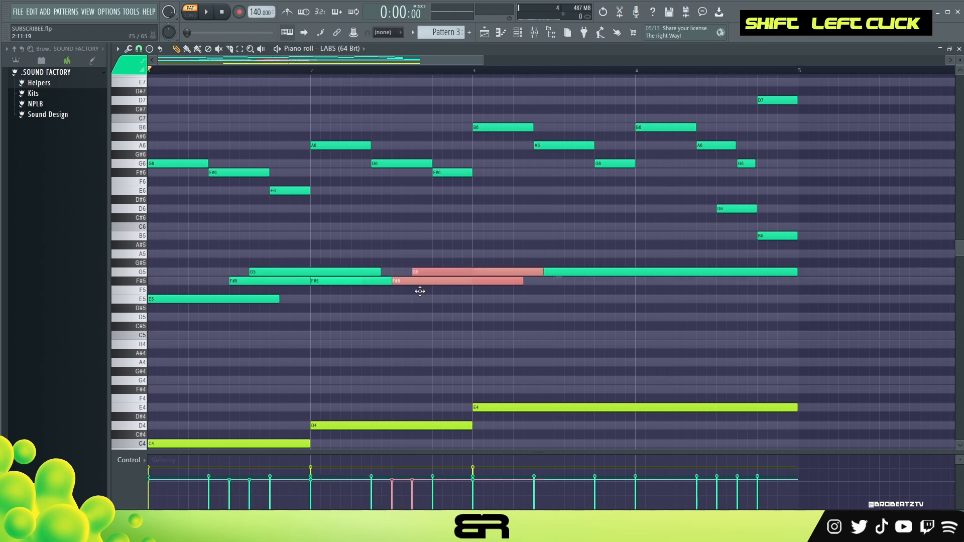
key(space)
right_click(420, 291)
ctrl+click(380, 283)
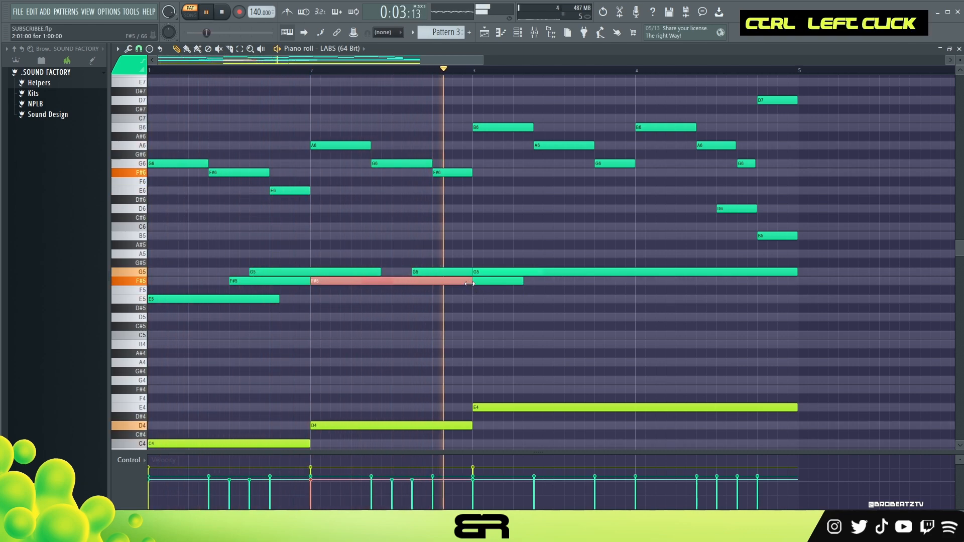
key(space)
Copy the F#5 and G5 pair into the second half of bar 3 and shorten bar 3's long G5 to end where the copied G5 starts
drag(289, 260, 579, 307)
ctrl+click(685, 276)
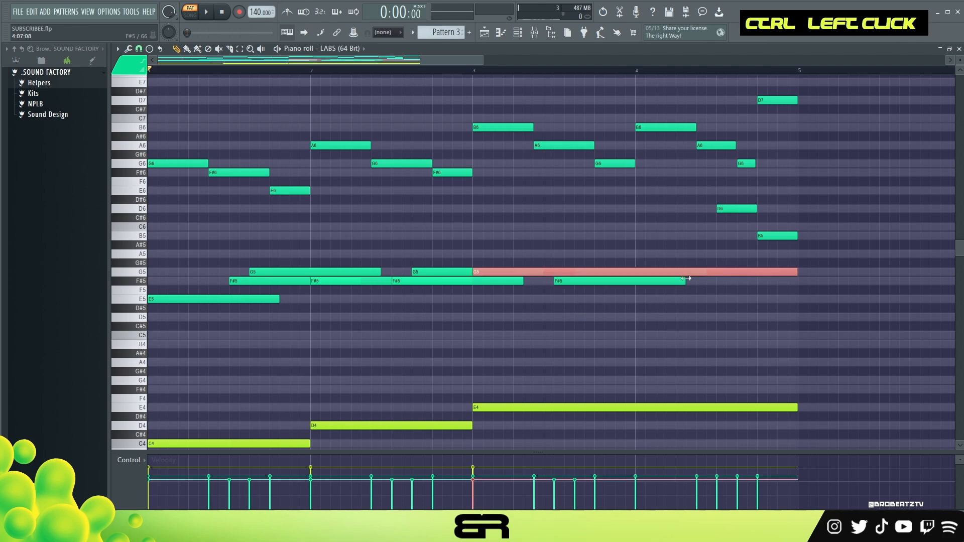
alt+drag(796, 272, 571, 297)
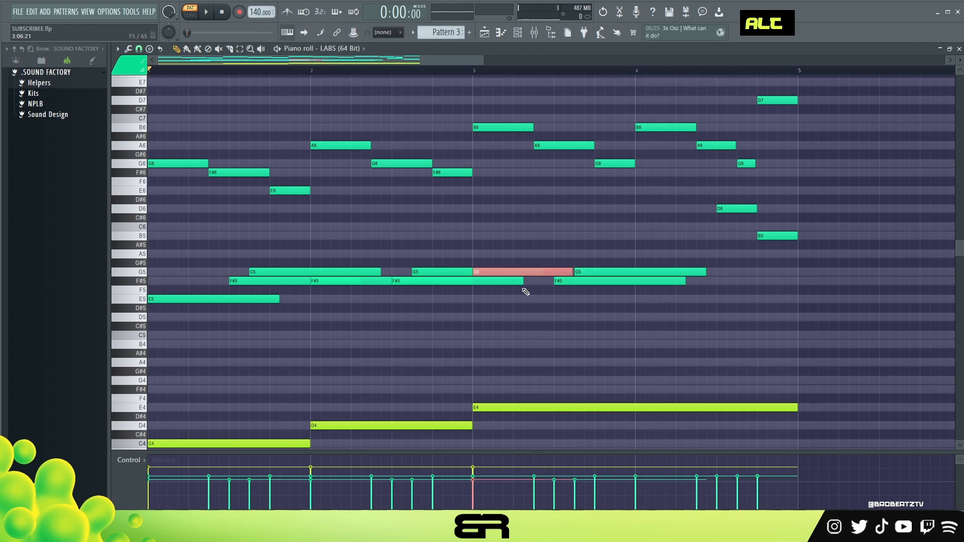
Shorten the low F#5 and G5 notes starting in bars 1 and 2 so notes of the same pitch stop overlapping, and play the pattern
ctrl+drag(450, 259, 446, 288)
mouse_move(523, 282)
alt+mouse_down()
mouse_move(452, 292)
mouse_move(522, 284)
alt+mouse_up()
right_click(445, 293)
ctrl+click(374, 283)
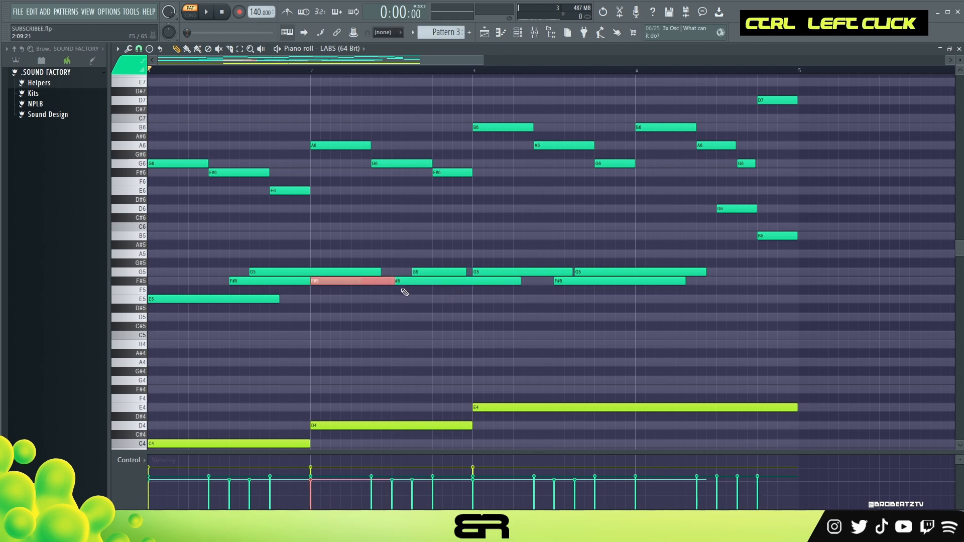
alt+drag(391, 284, 386, 282)
ctrl+drag(289, 267, 299, 284)
alt+drag(380, 274, 326, 274)
right_click(338, 273)
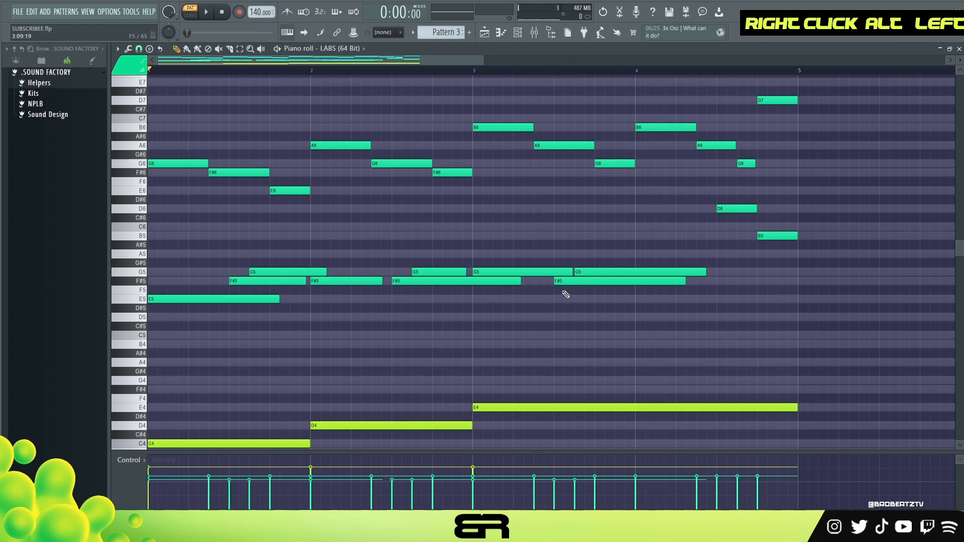
key(space)
right_click(633, 323)
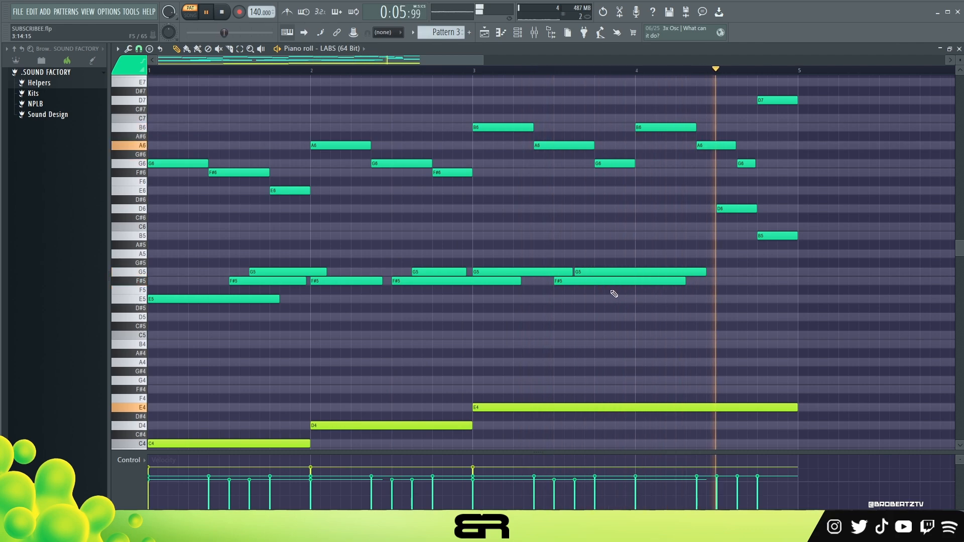
key(space)
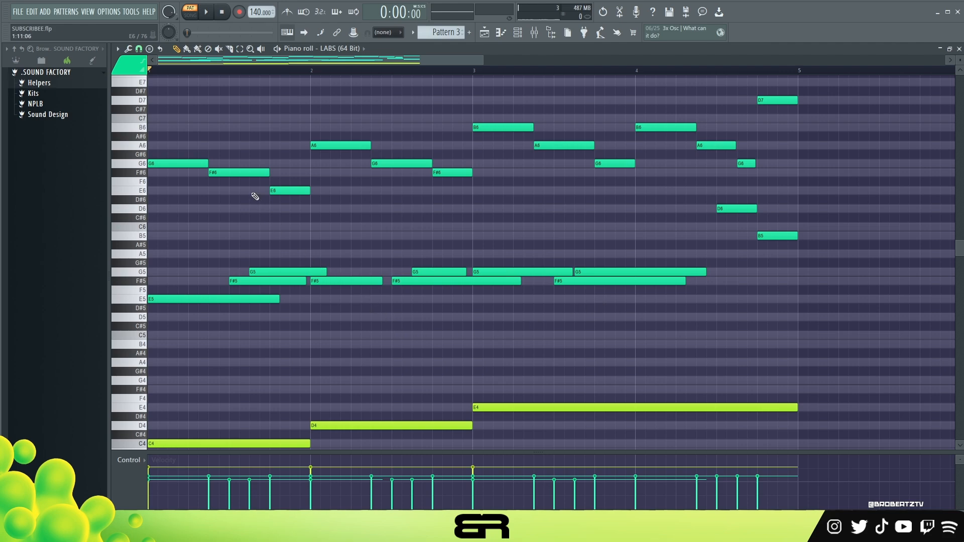
scroll(552, 280, up, 2)
click(263, 118)
click(354, 100)
click(415, 118)
click(424, 136)
right_click(425, 136)
right_click(421, 119)
right_click(389, 99)
right_click(322, 126)
scroll(318, 155, down, 2)
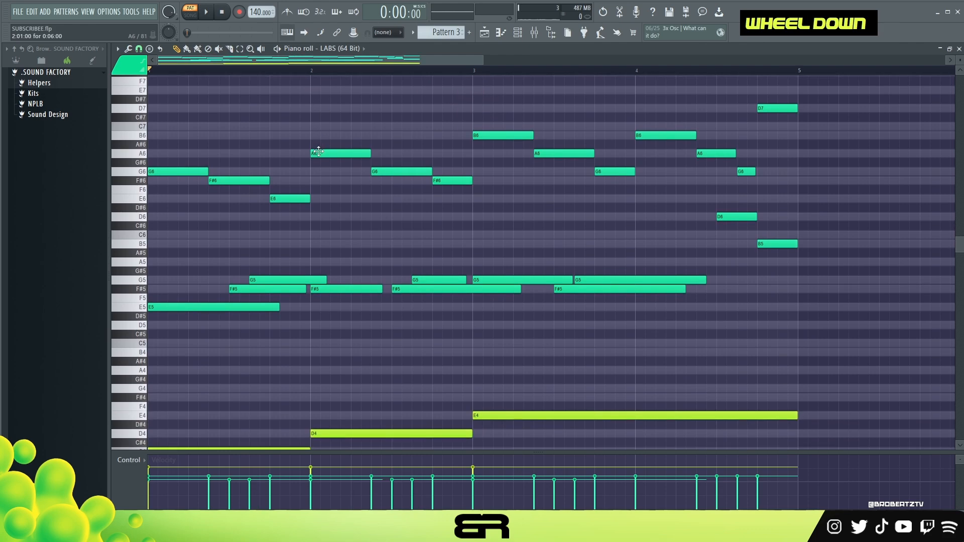